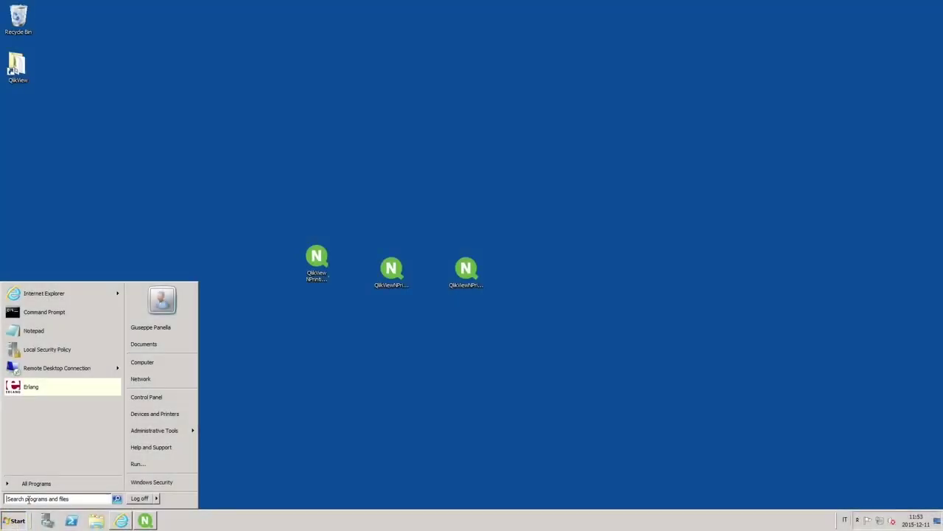
Search the Start menu for 'user' and open Local Users and Groups
text(user)
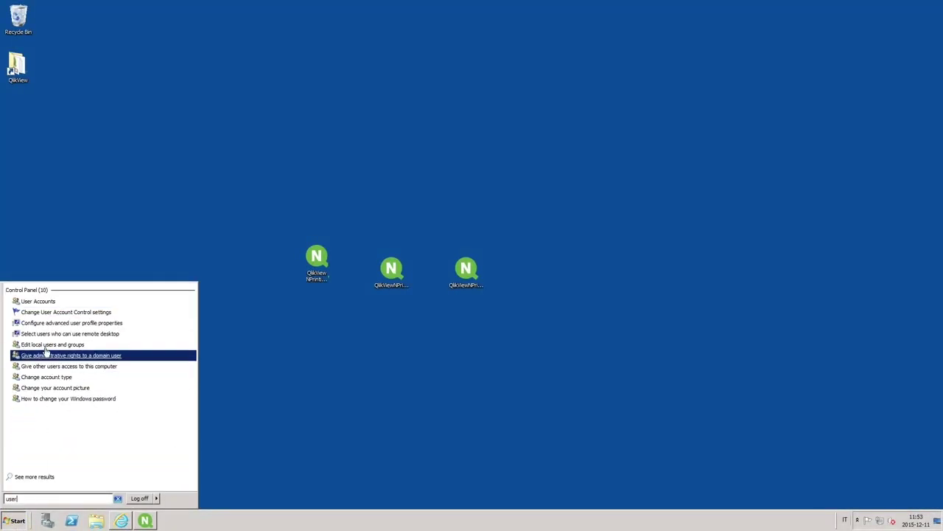
click(46, 344)
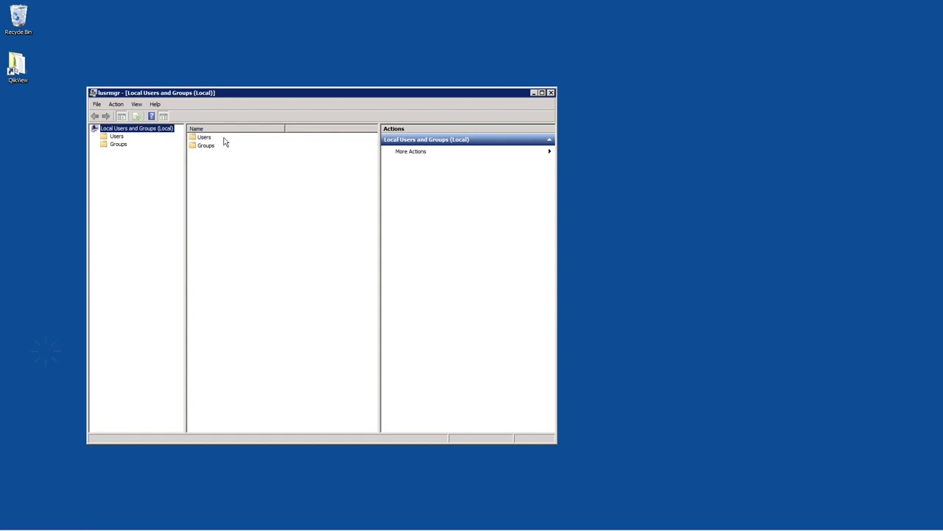
Create the password-protected local user NPadmin in the Users folder
double_click(207, 138)
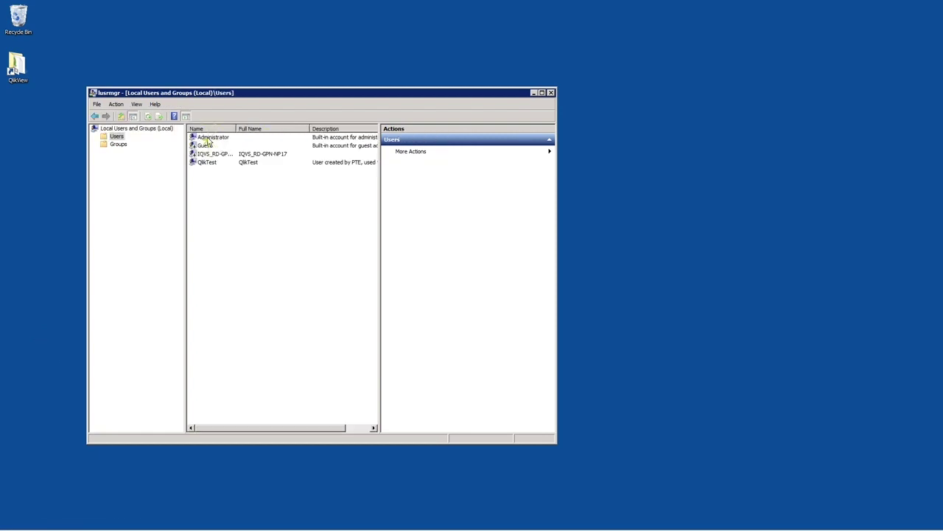
right_click(209, 178)
click(223, 181)
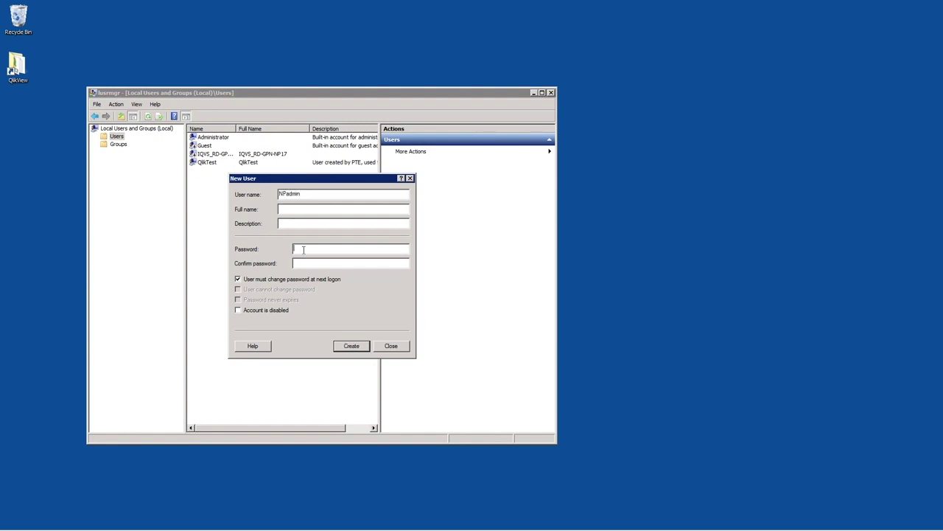
click(351, 347)
click(391, 348)
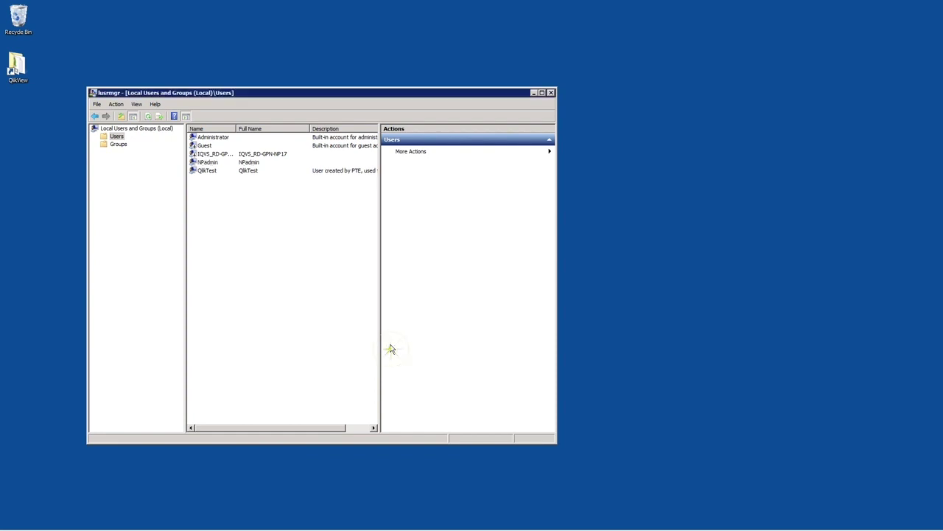
click(206, 161)
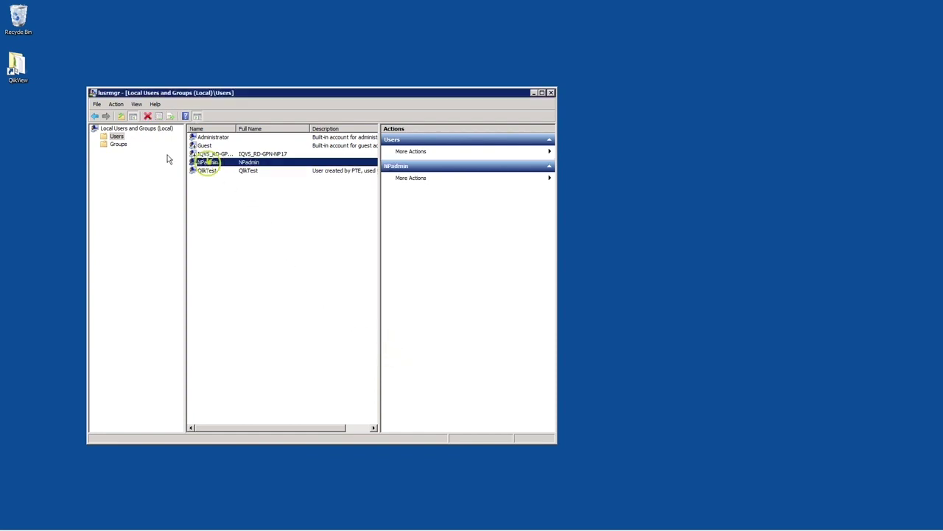
click(119, 144)
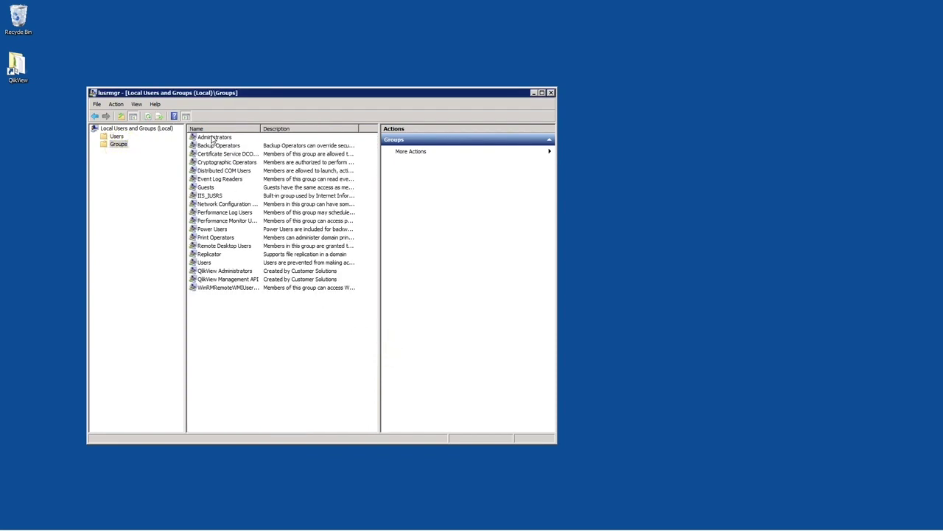
From the Administrators group's properties, find and select NPadmin via advanced account search
click(213, 137)
double_click(213, 138)
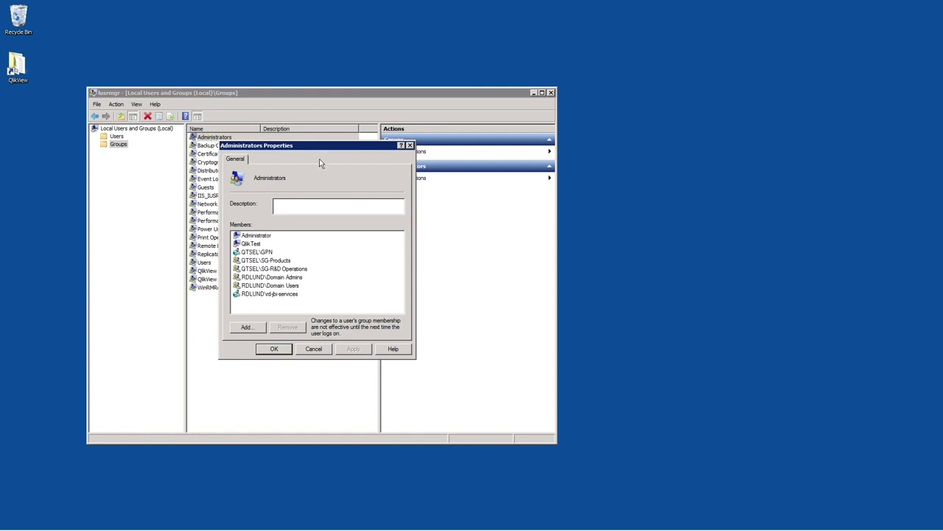
click(246, 330)
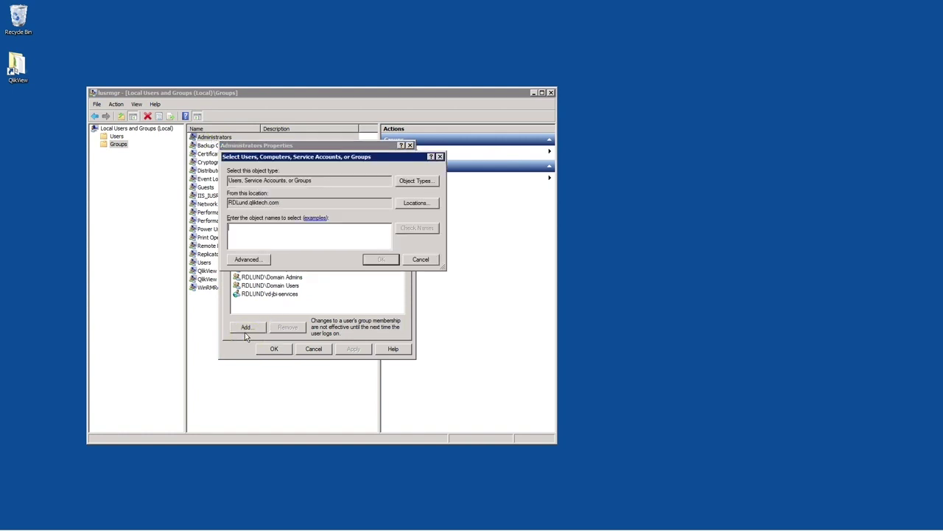
click(248, 260)
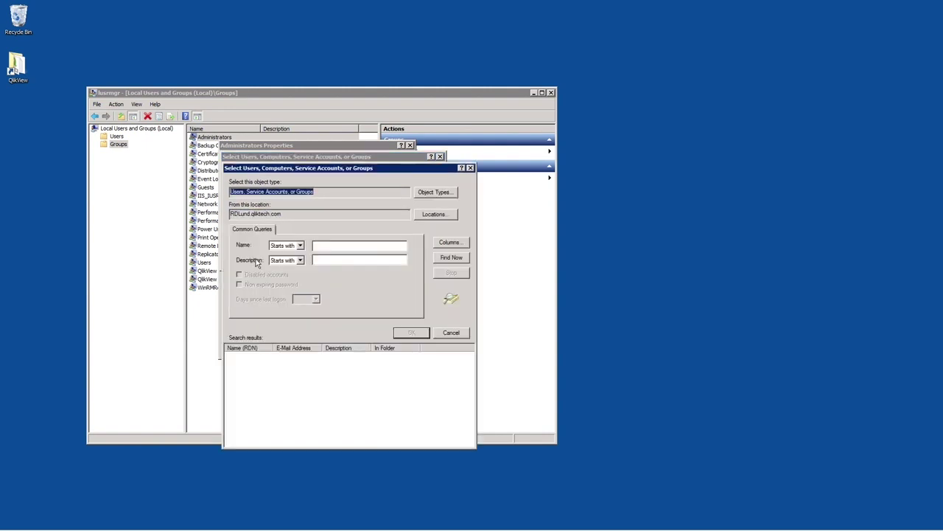
click(449, 258)
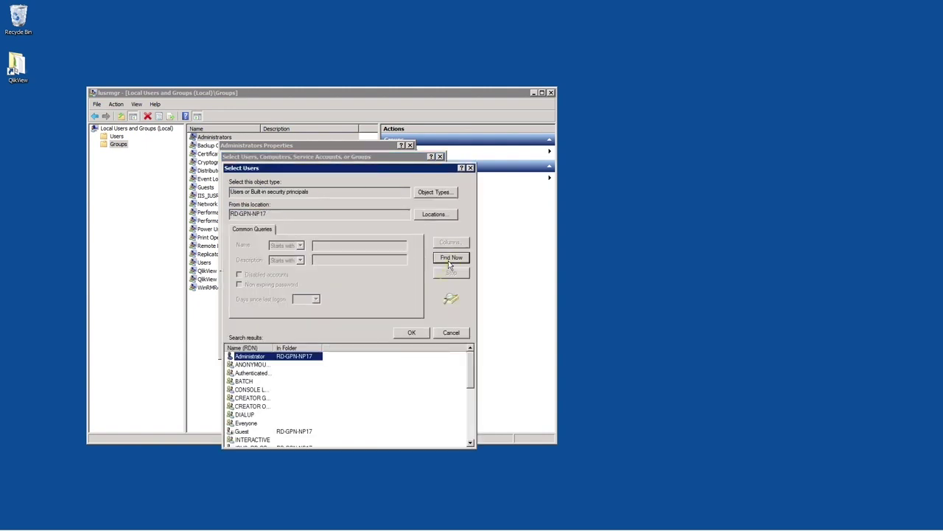
drag(470, 371, 470, 439)
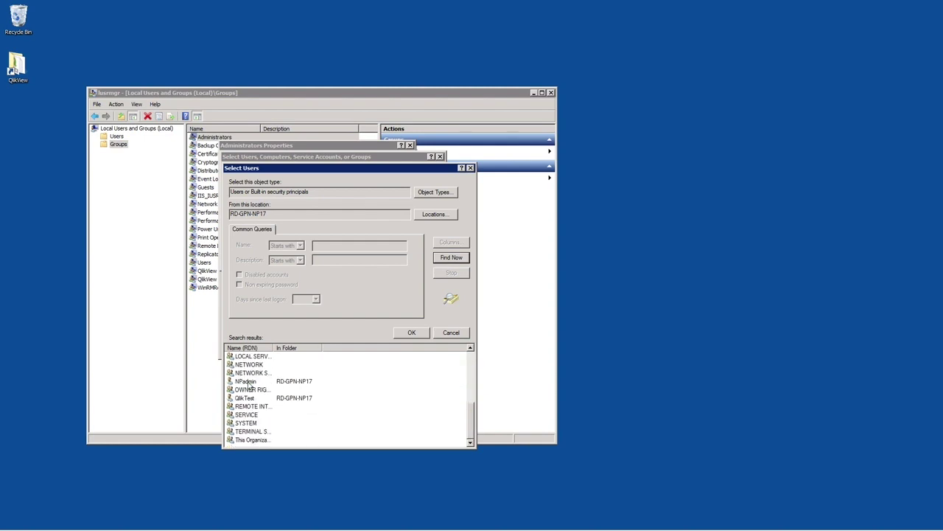
click(249, 382)
click(414, 333)
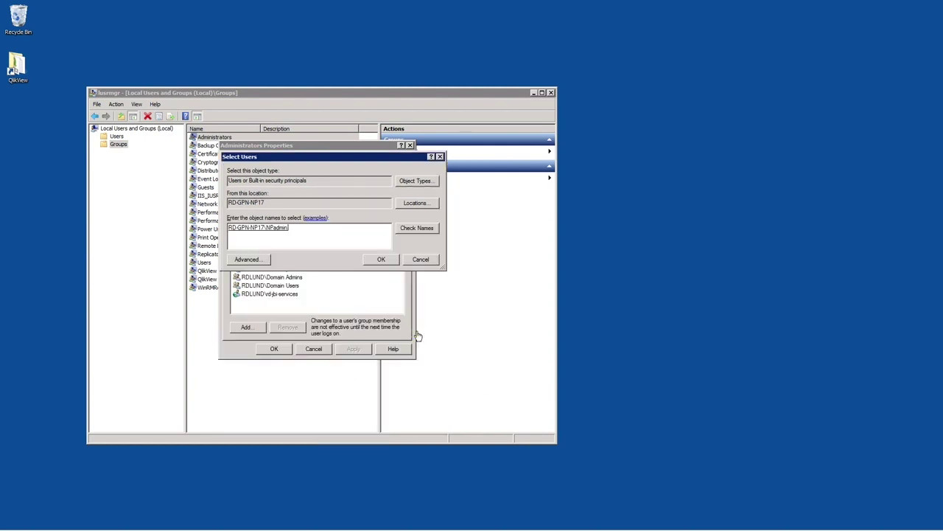
Add NPadmin to Administrators, apply the change, and close the console
click(380, 259)
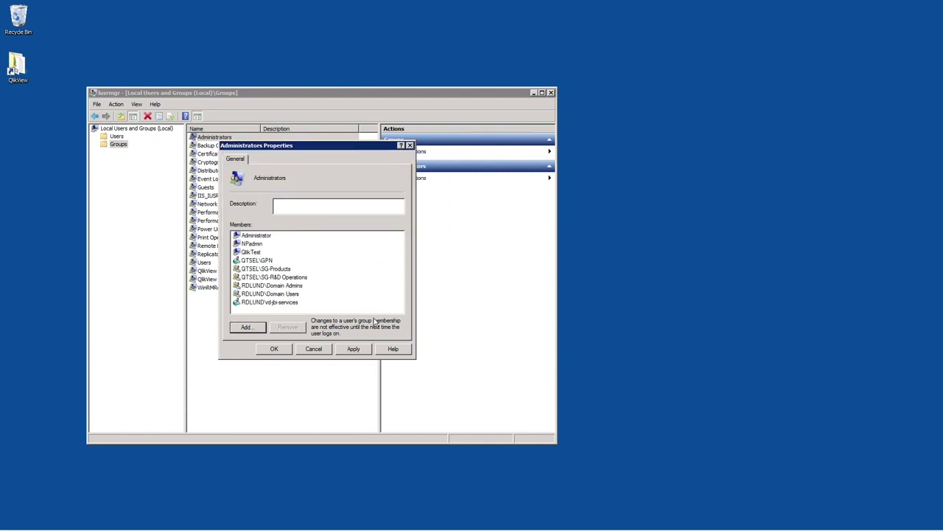
click(354, 349)
click(275, 349)
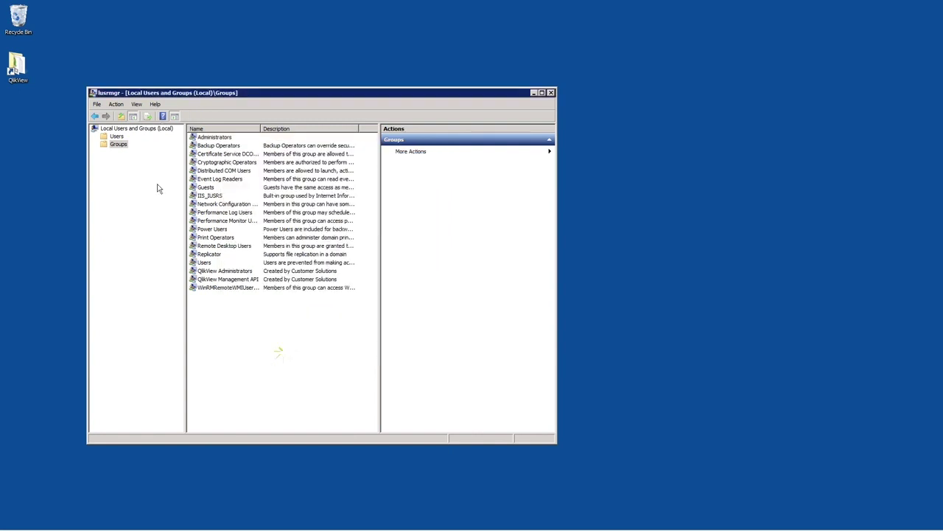
click(551, 92)
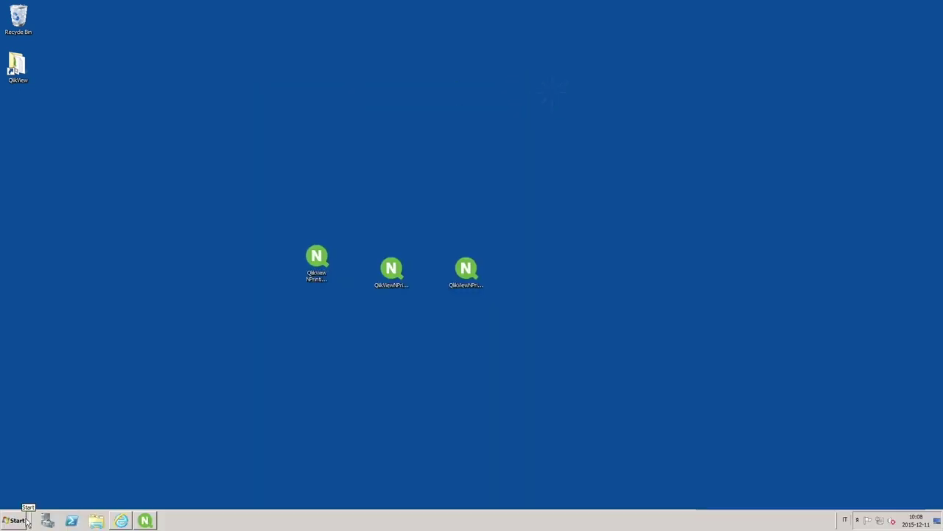
Search the Start menu for 'admin' and open the Administrative Tools folder
click(18, 521)
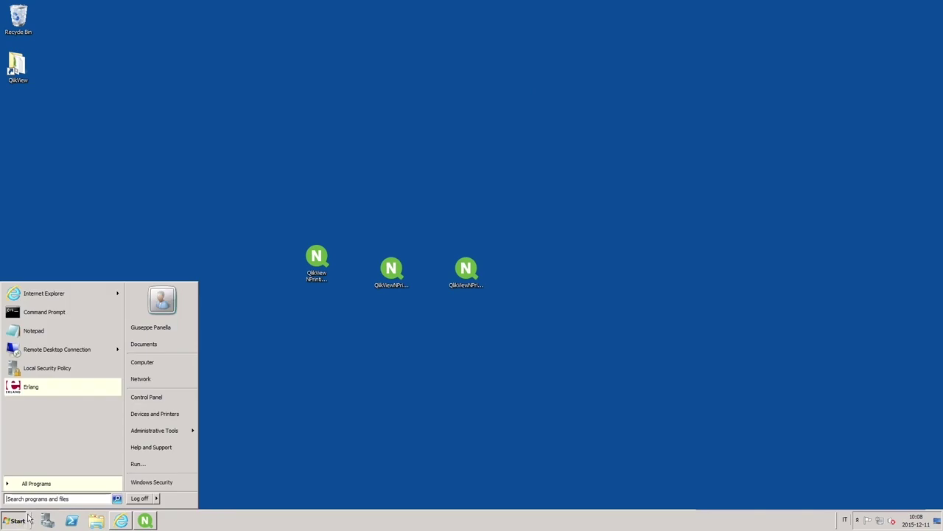
click(35, 499)
text(admin)
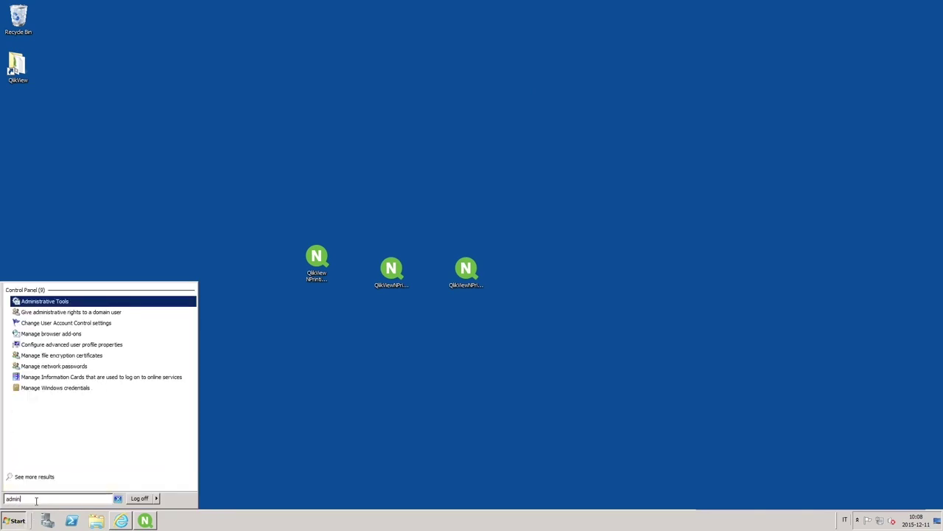
click(57, 302)
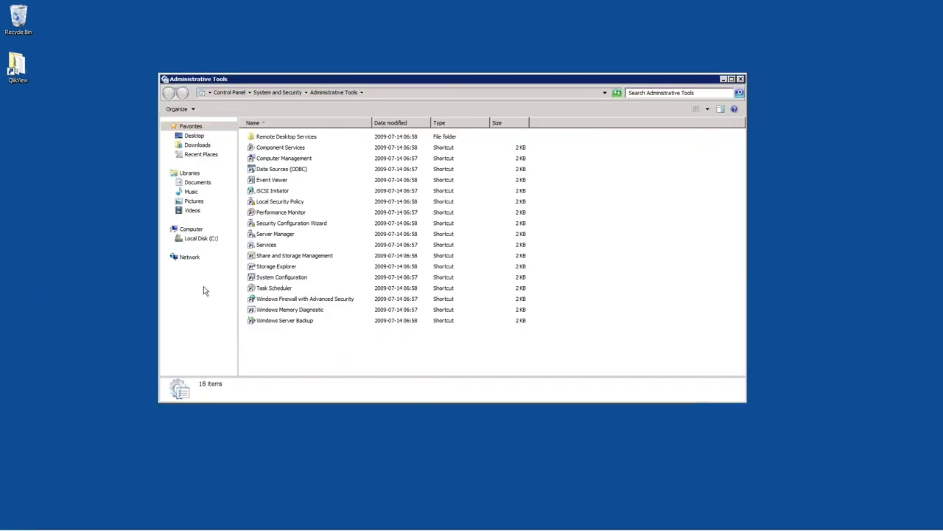
Launch Local Security Policy and open the Log on as a service user right
click(274, 203)
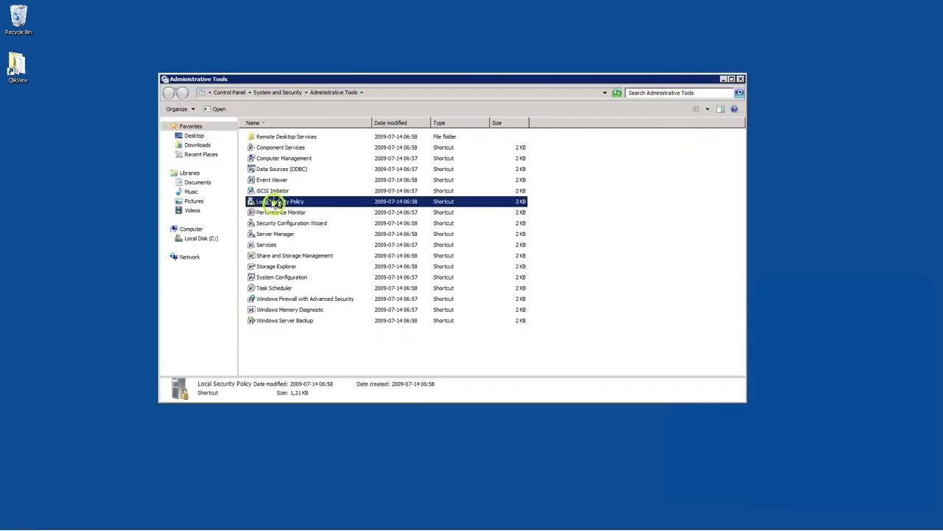
double_click(274, 202)
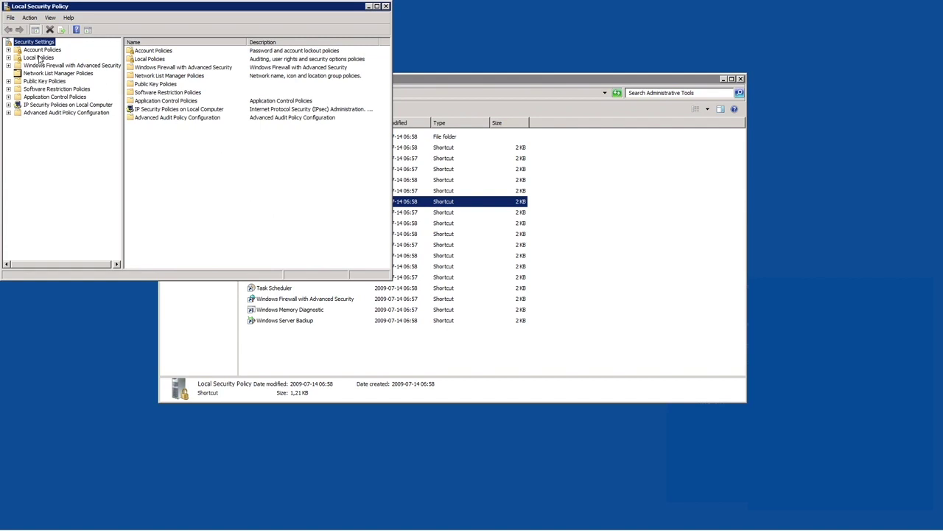
double_click(41, 57)
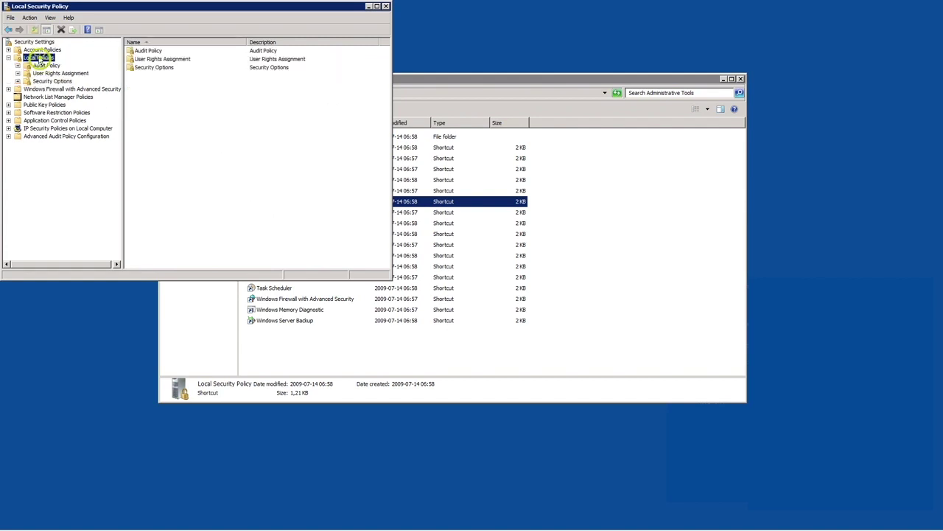
double_click(168, 60)
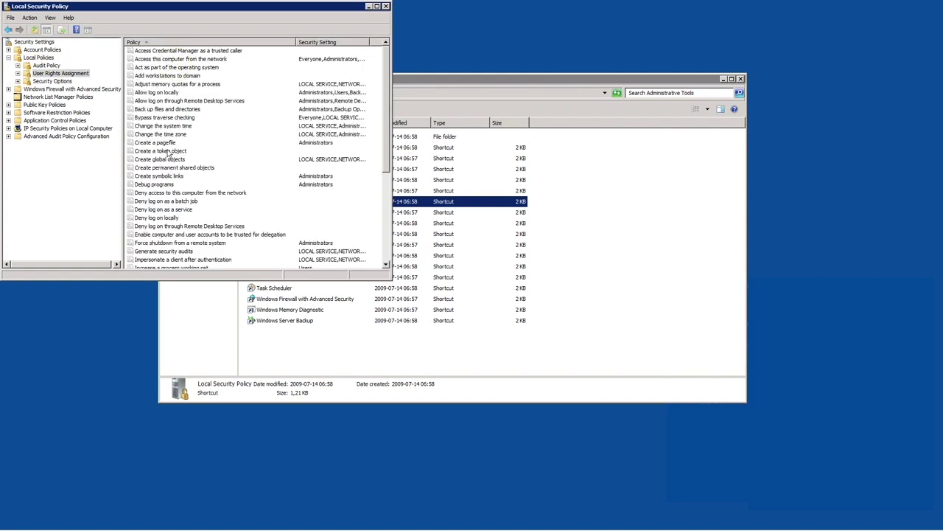
scroll(171, 235, down, 5)
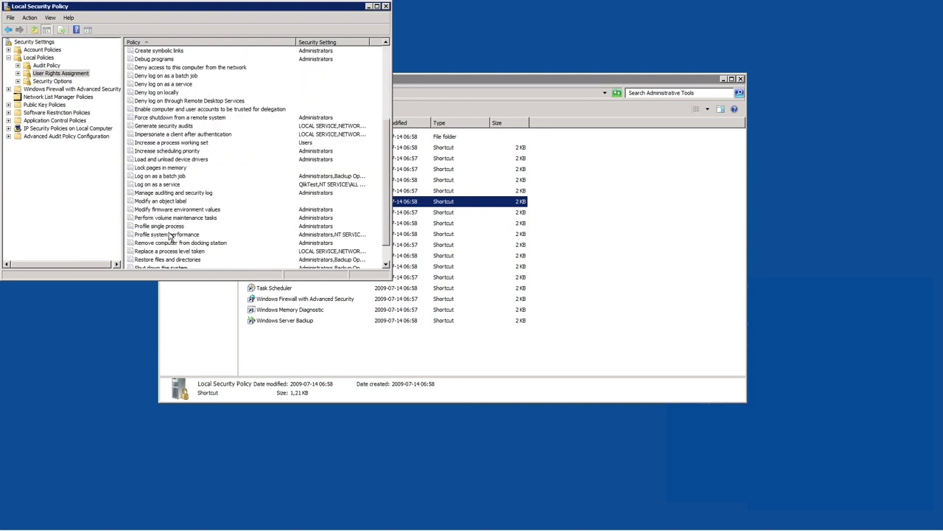
double_click(150, 184)
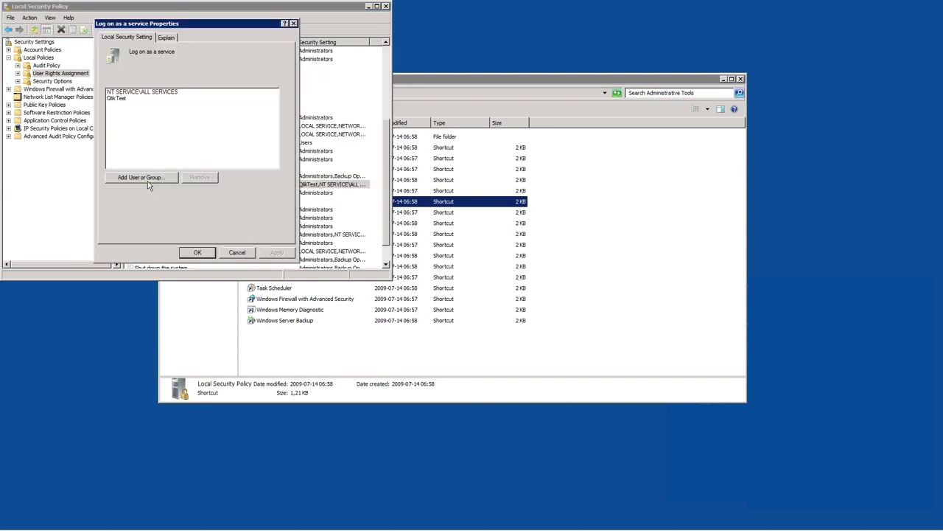
Set the account search location to the local computer RD-GPN-NP17
click(146, 180)
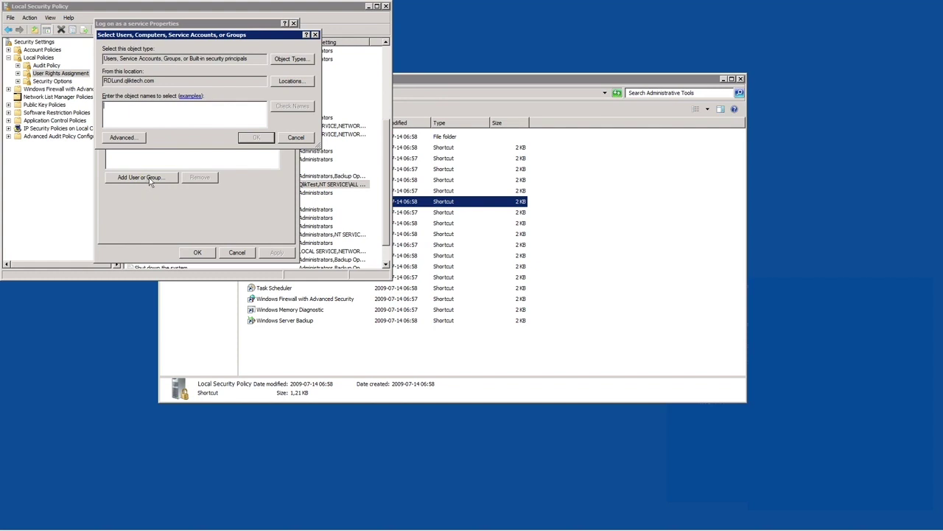
click(123, 139)
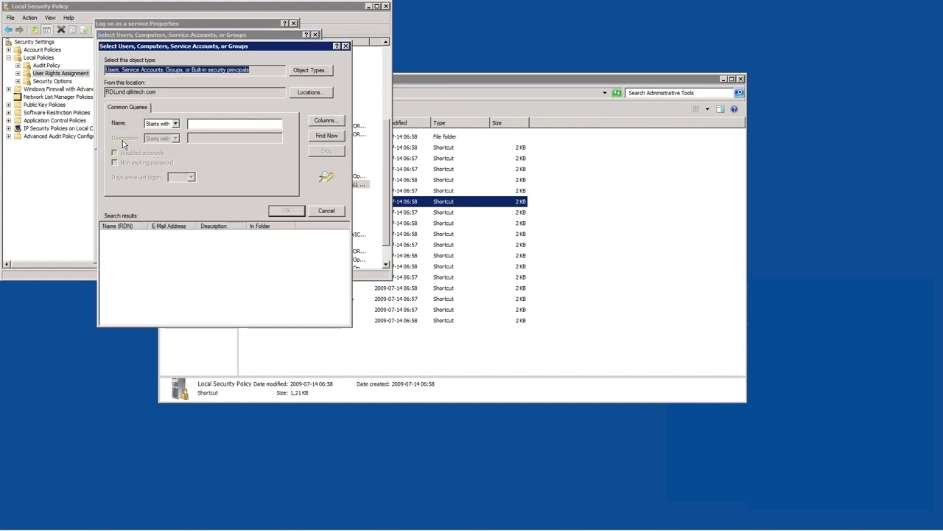
key(Return)
click(302, 94)
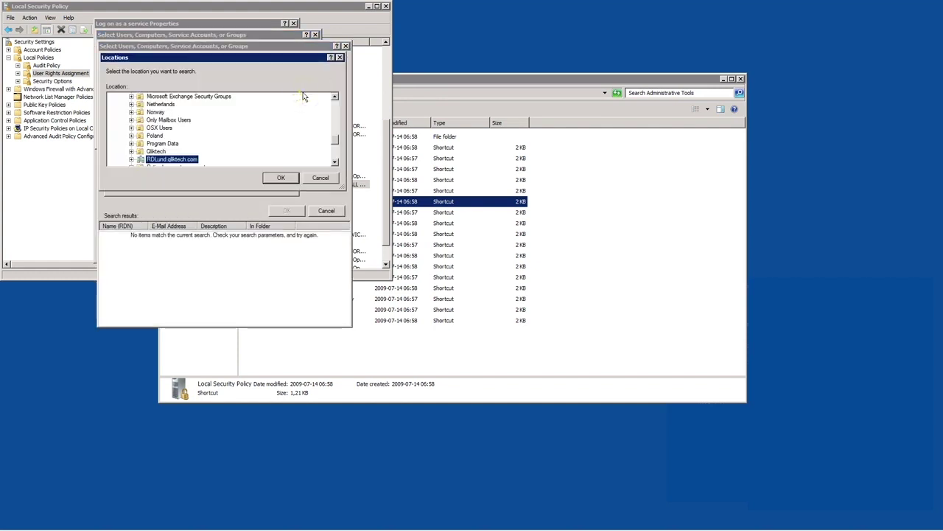
drag(333, 139, 338, 92)
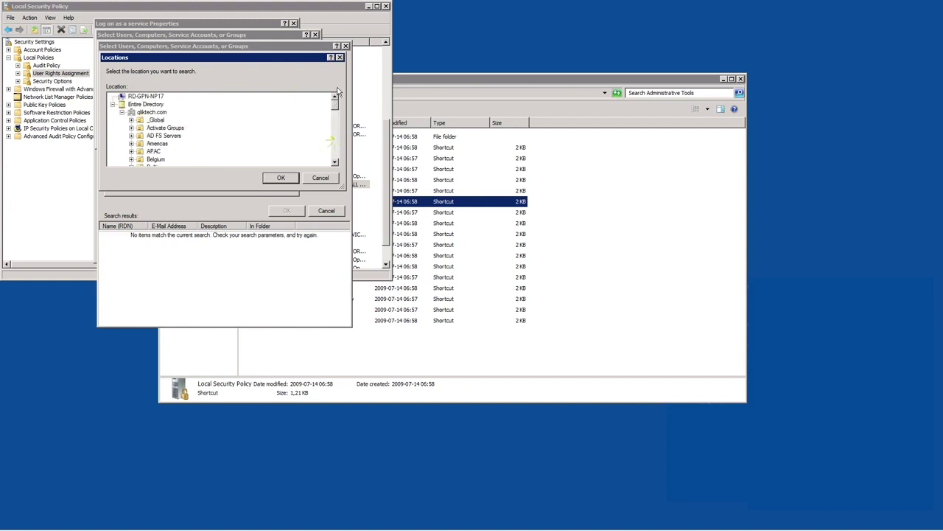
click(138, 97)
click(278, 178)
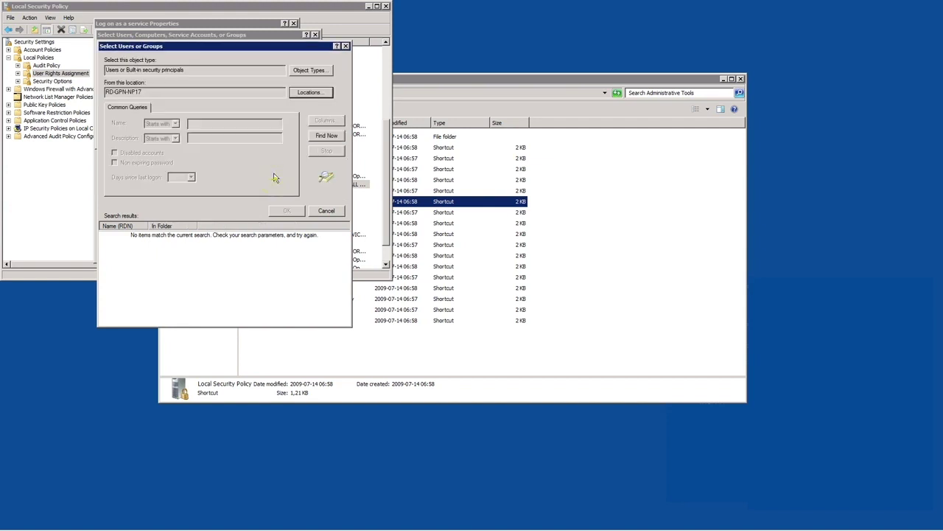
Grant the Administrator account Log on as a service, apply, and close the properties
click(326, 137)
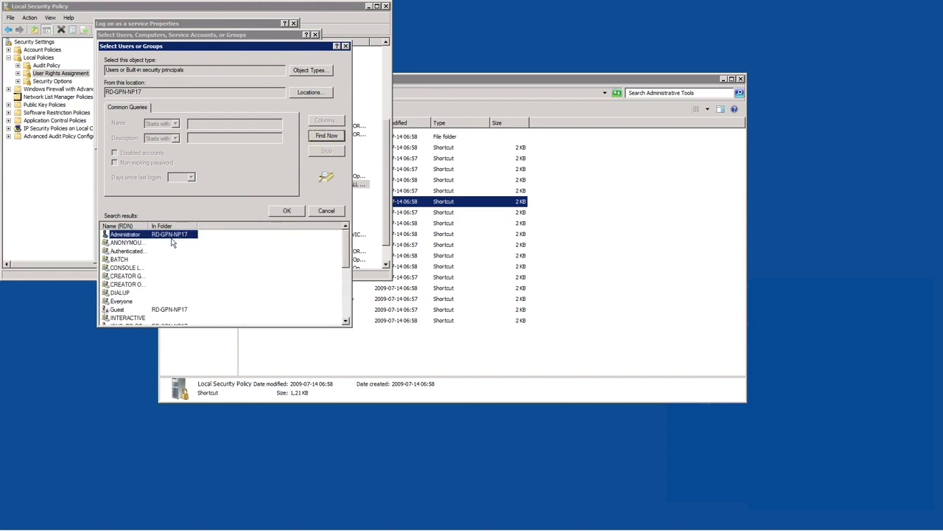
click(287, 210)
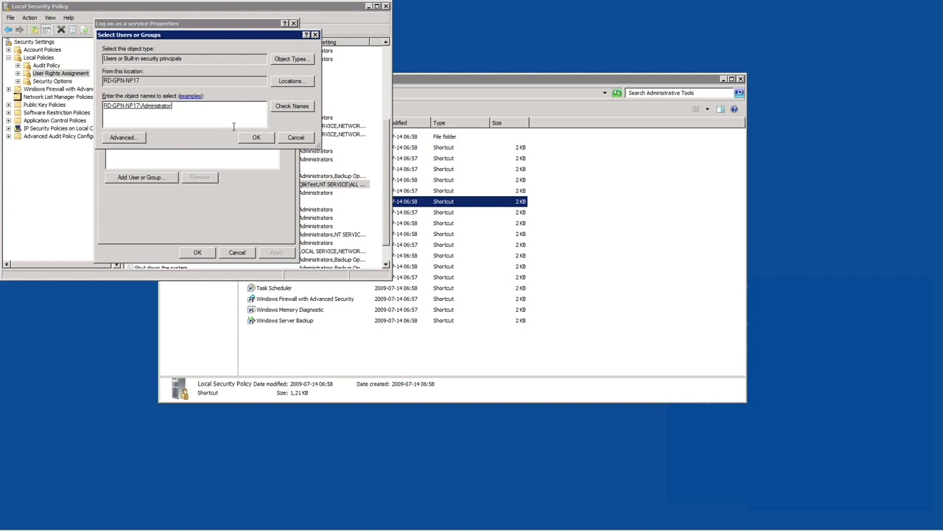
click(253, 138)
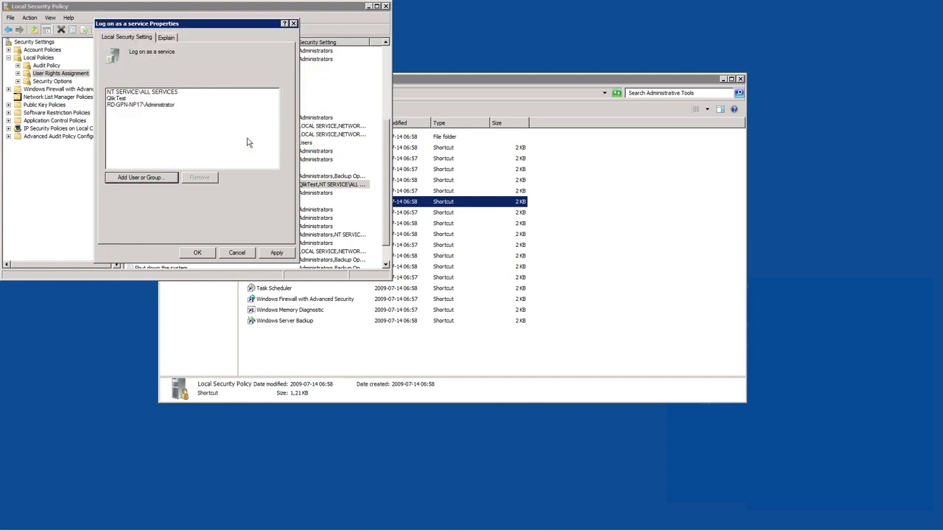
click(274, 252)
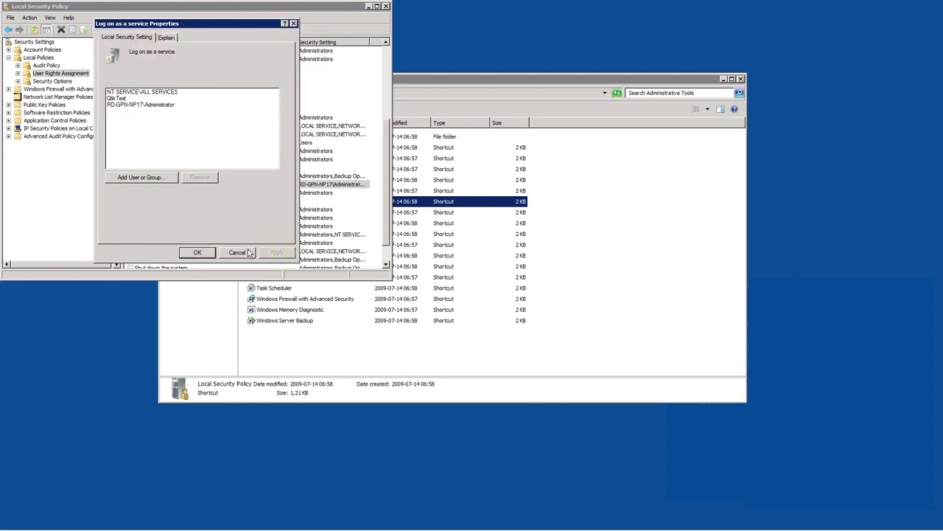
click(197, 252)
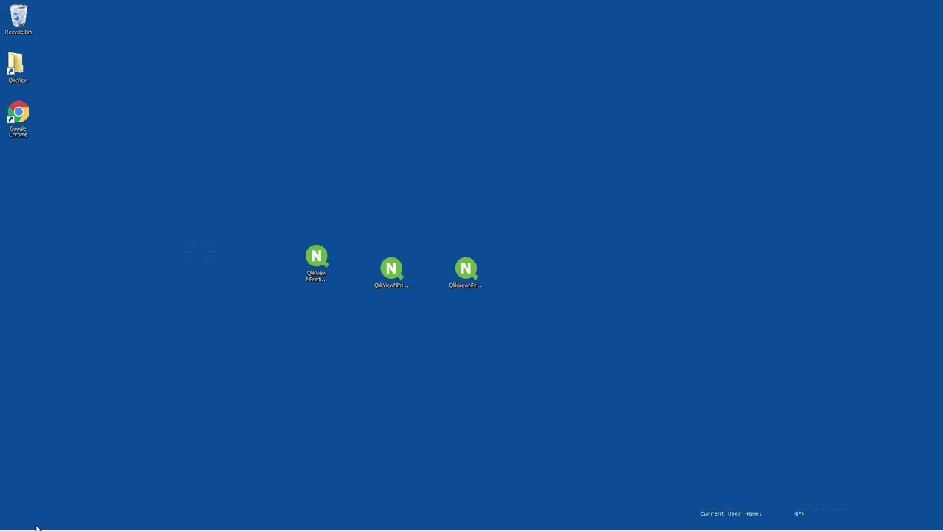
Browse to C:\Program Files\QlikView and select the Qv application
click(16, 522)
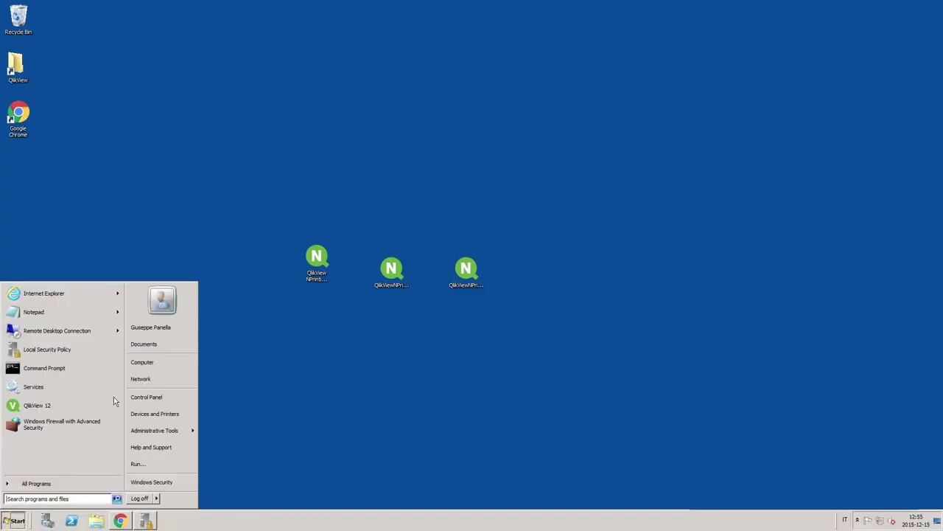
click(142, 362)
double_click(363, 106)
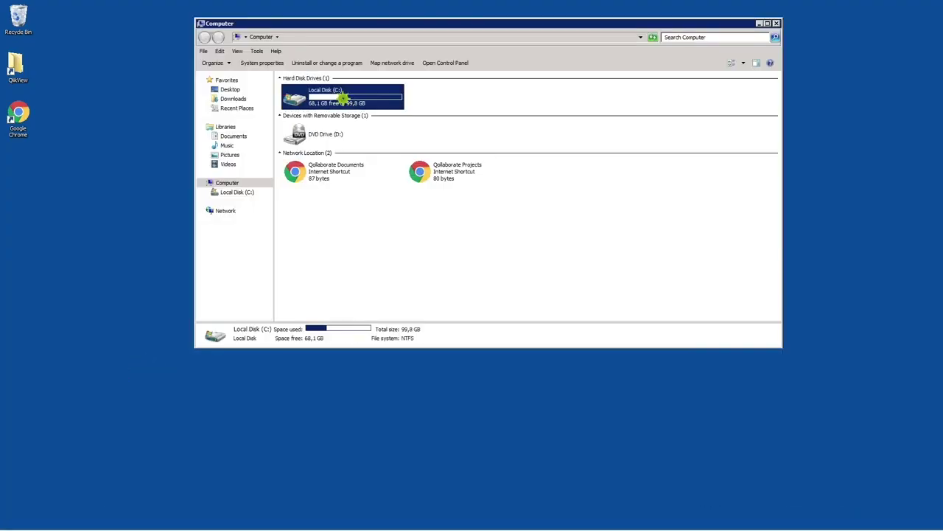
double_click(305, 121)
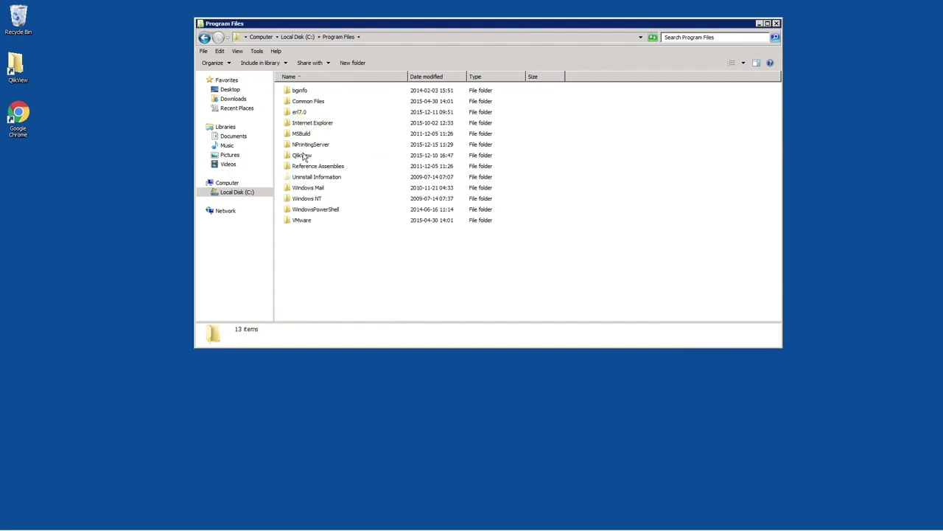
double_click(303, 156)
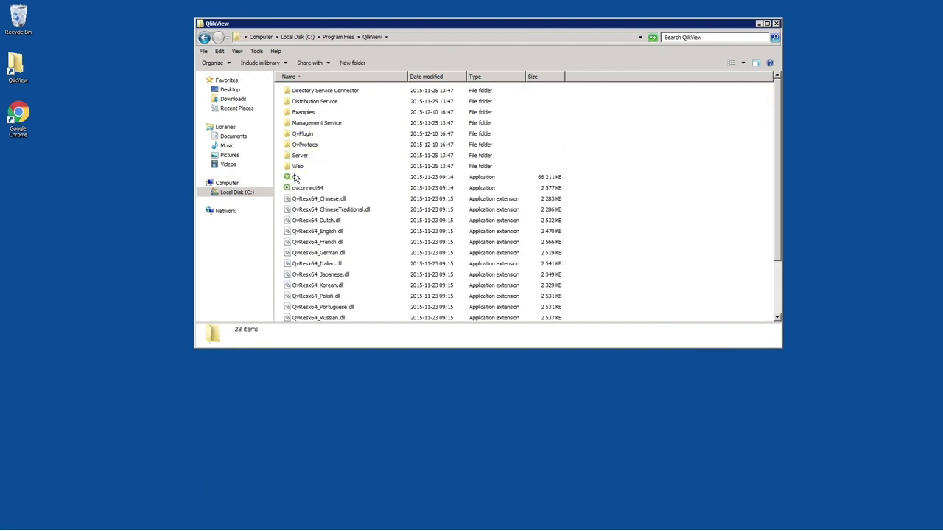
click(295, 179)
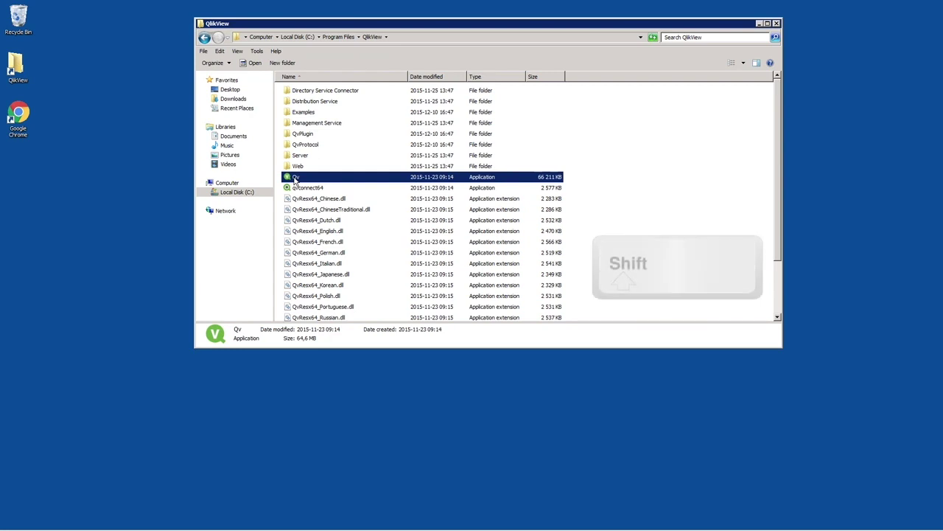
Run Qv as the different user .\NPadmin, entering that account's password
shift+right_click(294, 178)
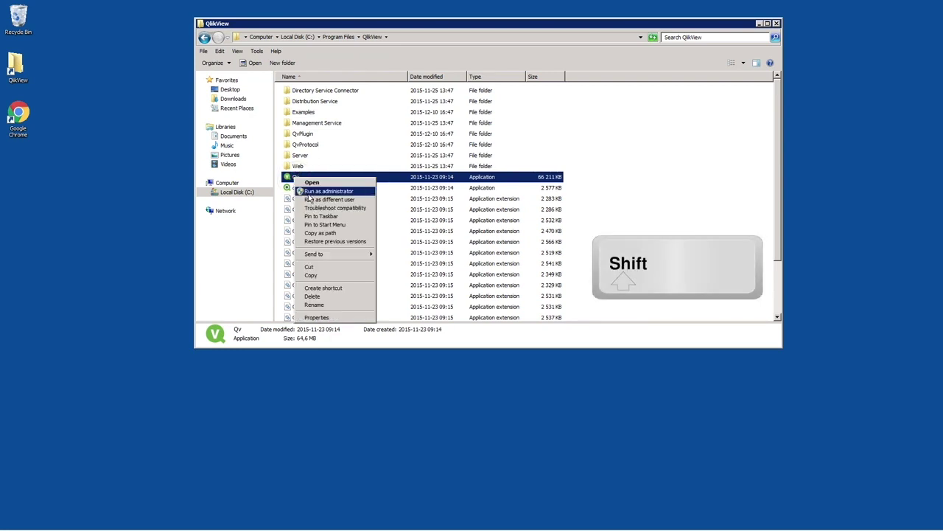
click(308, 200)
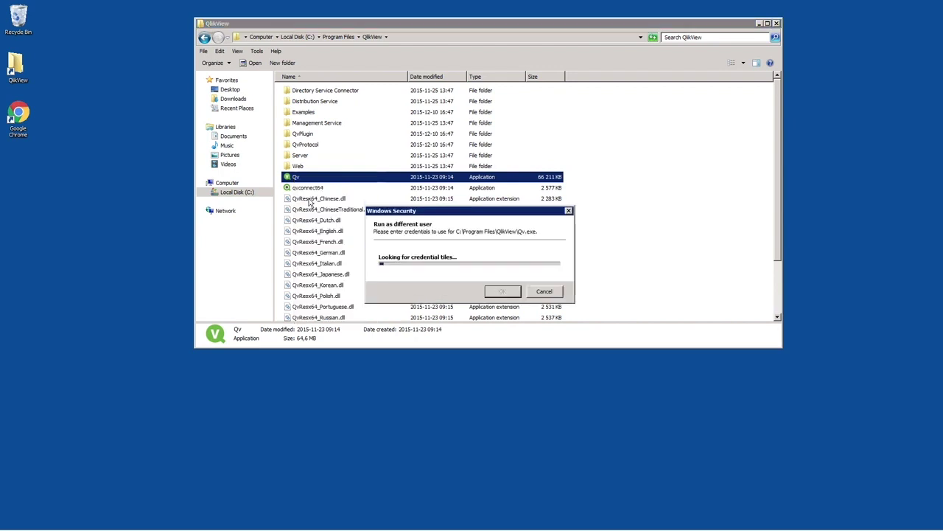
text(.\NPadmin)
key(Tab)
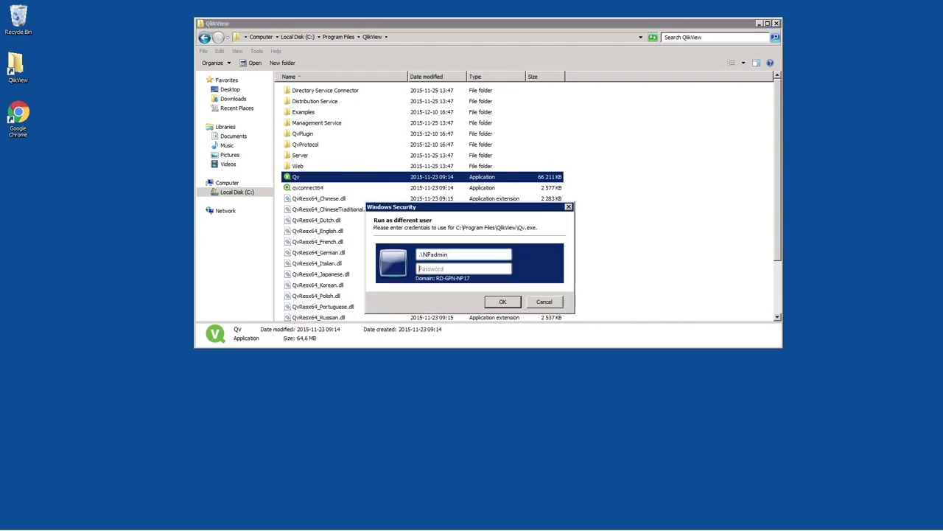
text(password)
click(504, 302)
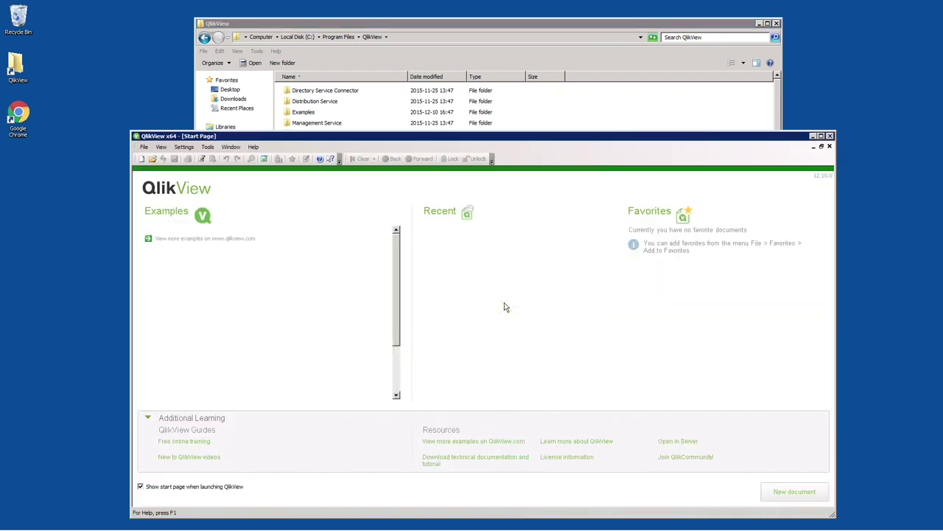
In User Preferences, open the License page for changes and paste in the control number
click(184, 147)
click(194, 159)
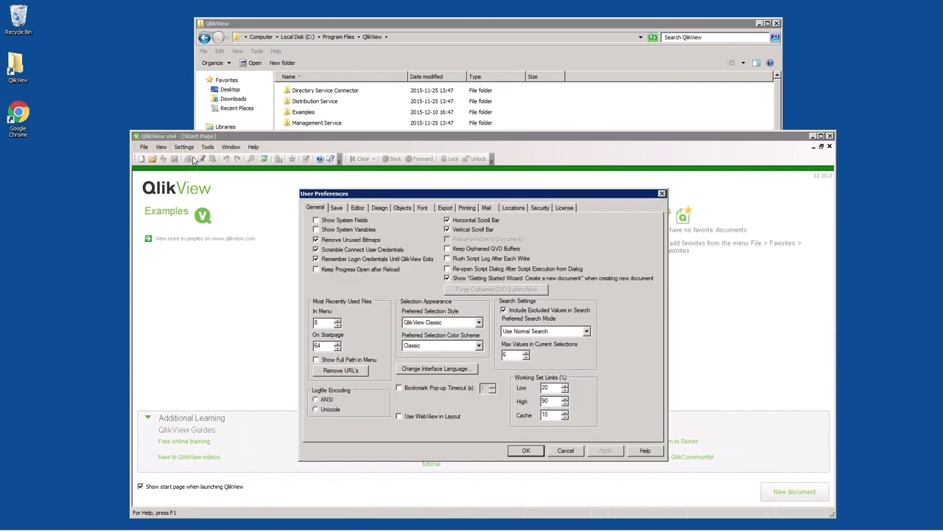
click(564, 209)
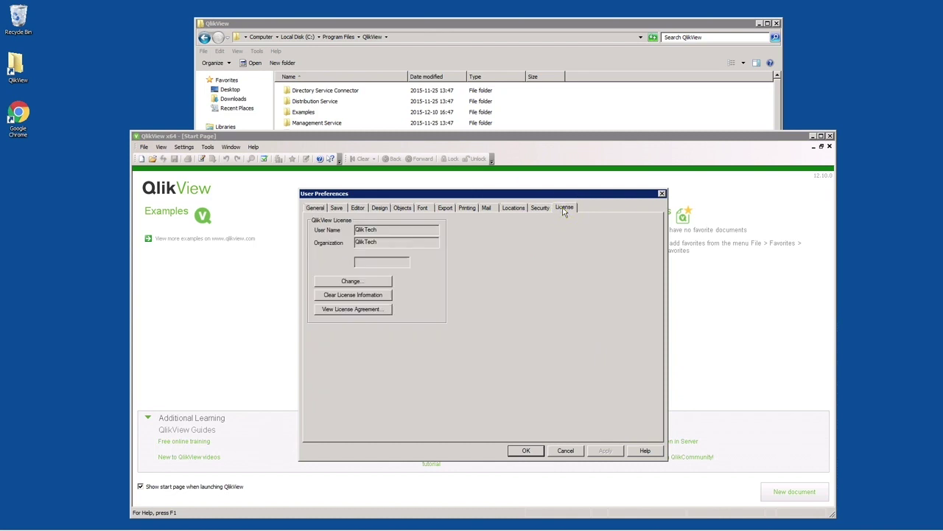
click(382, 284)
click(454, 240)
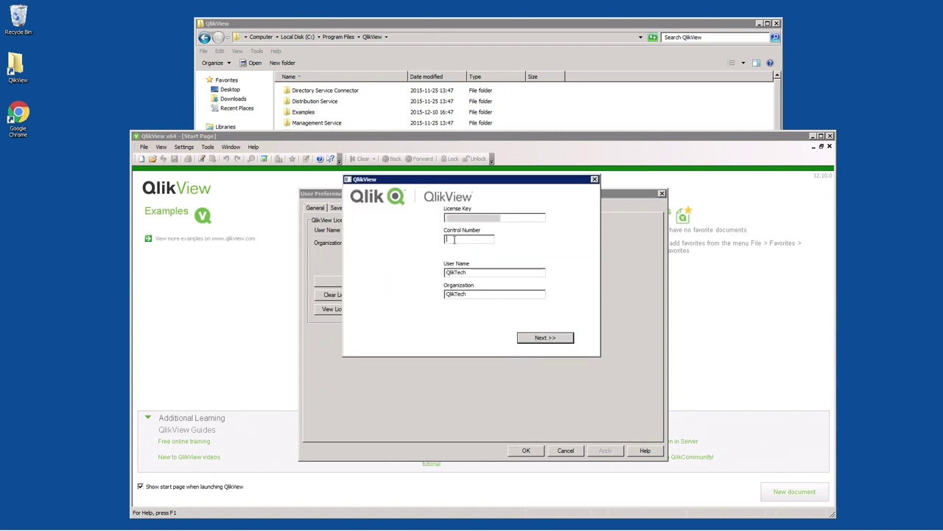
key(ctrl+v)
Choose USA, accept the license agreement, complete validation, and close QlikView
click(545, 337)
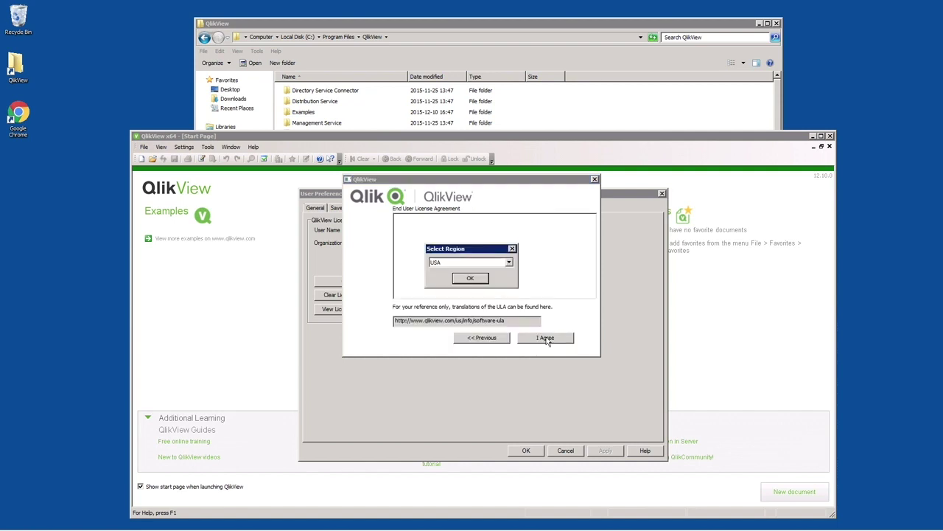
click(475, 282)
click(544, 337)
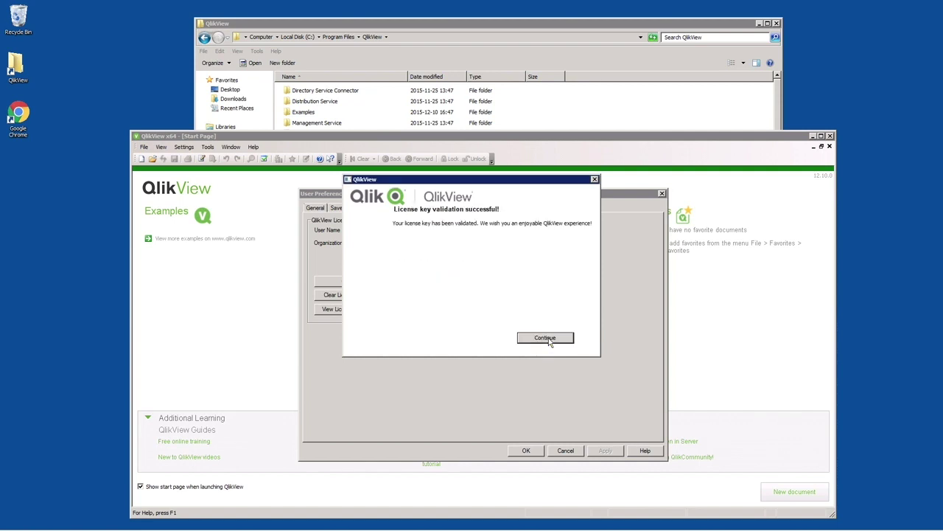
click(545, 338)
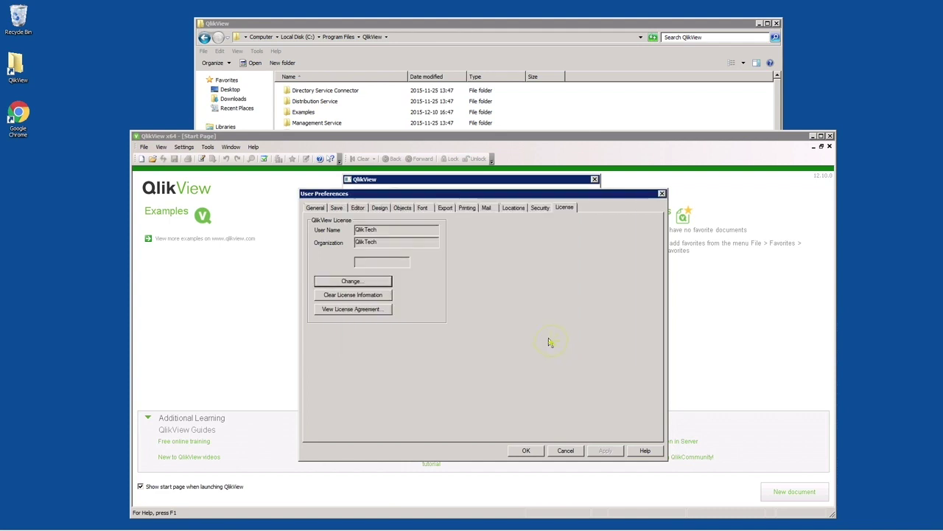
click(526, 451)
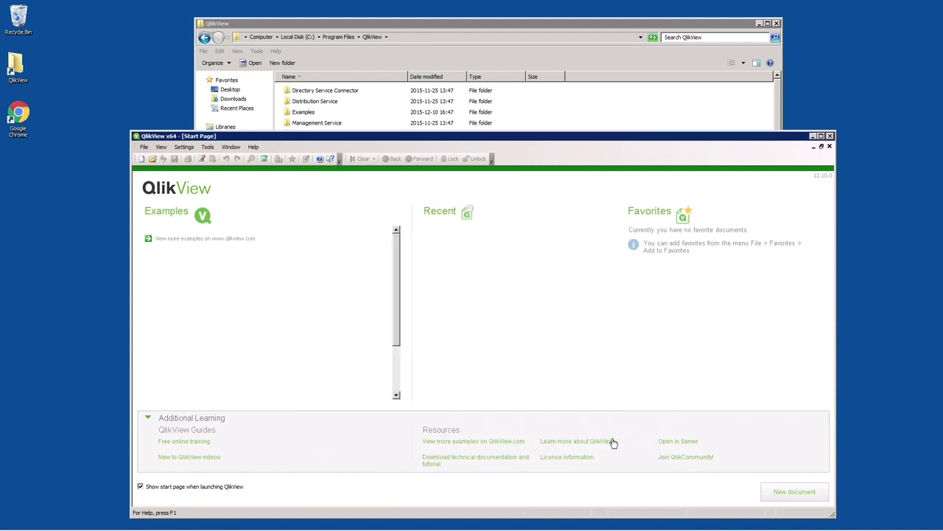
click(830, 136)
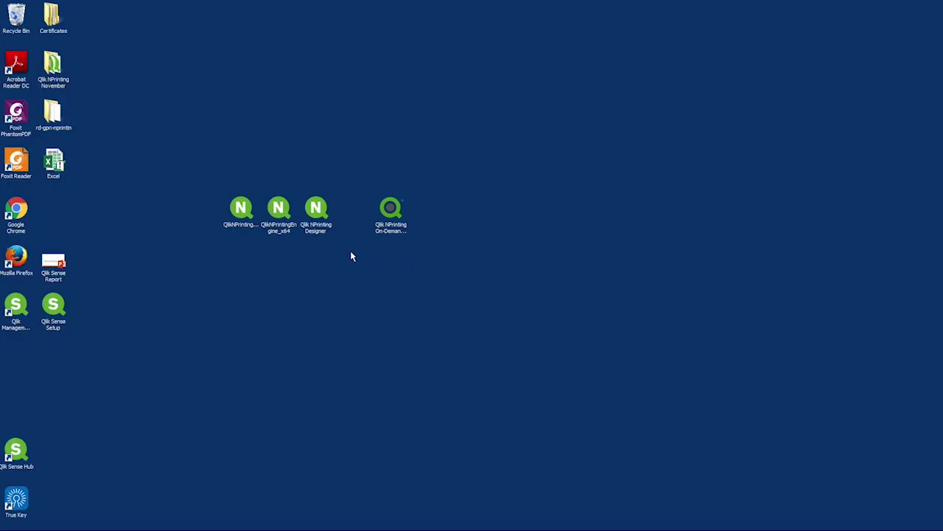
Launch the QlikNPrintingServer_x64 installer, agree to the license, and allow it to install
click(243, 213)
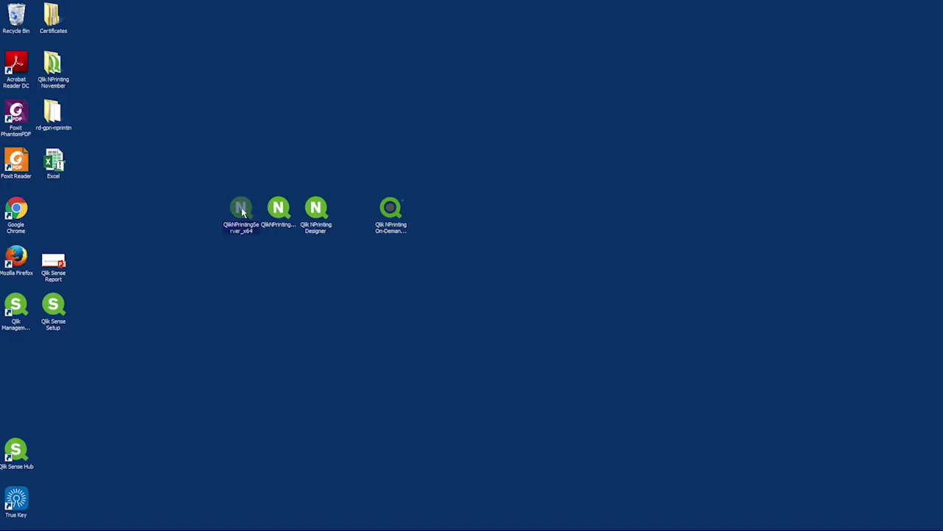
double_click(243, 212)
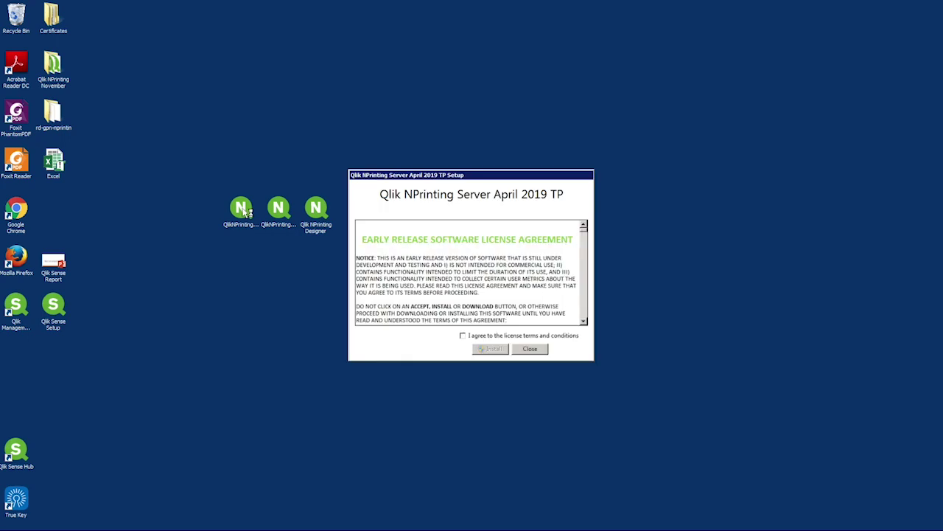
click(463, 335)
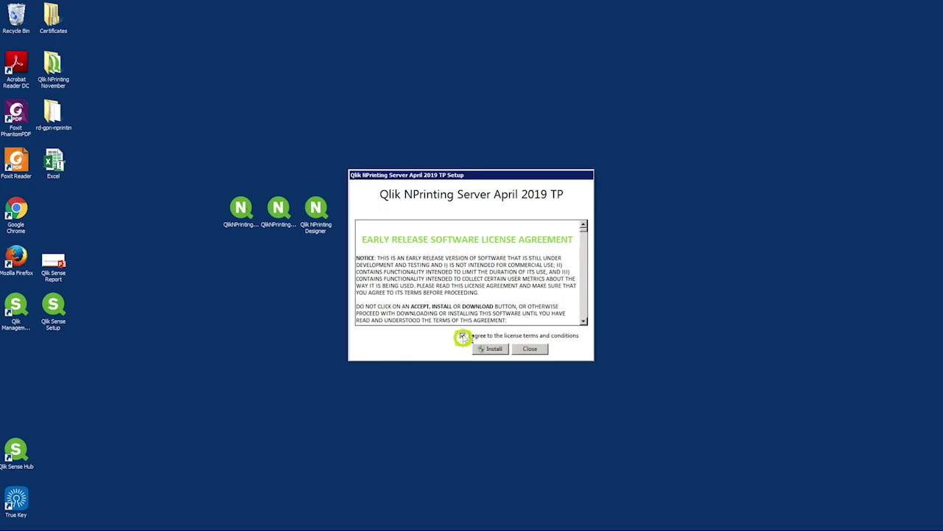
click(494, 351)
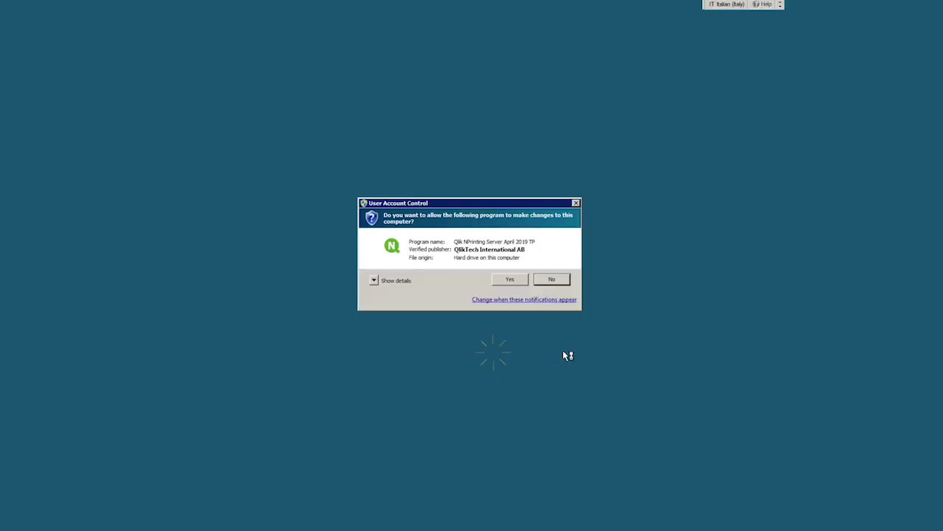
click(508, 279)
Set the superuser password and administrator user Admin, then install the Repository Service
click(522, 346)
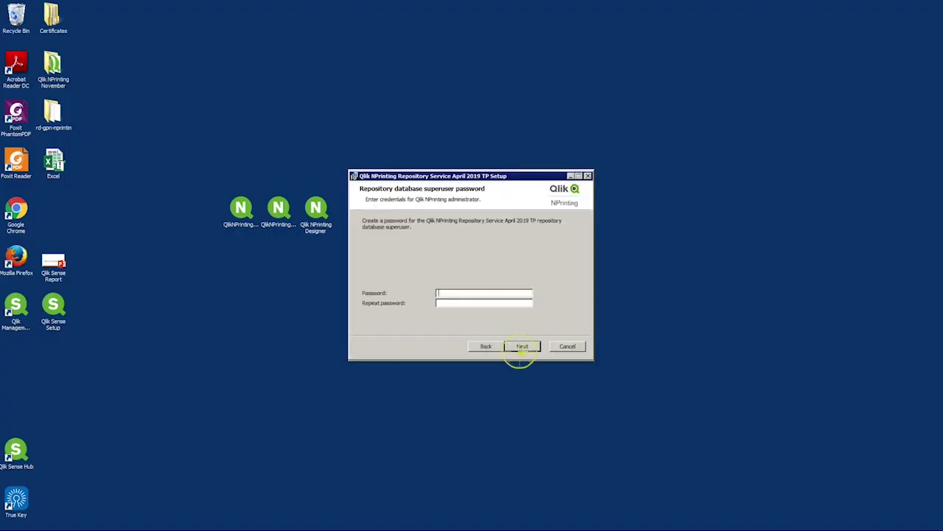
text(abc)
key(Return)
text(Admin)
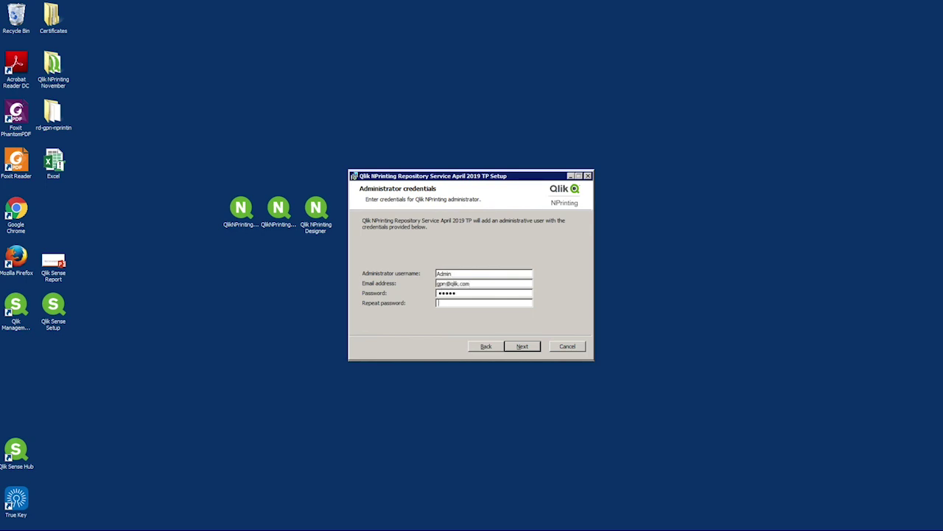
click(522, 347)
click(521, 351)
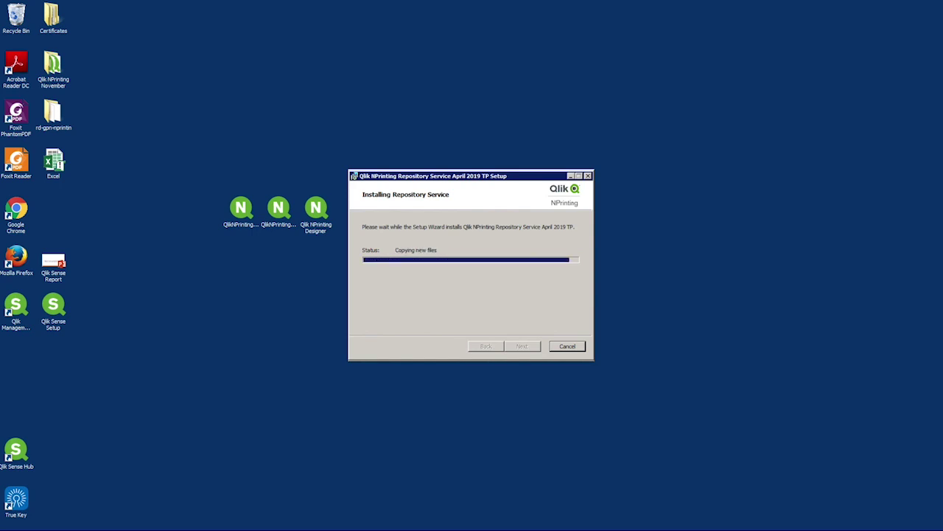
Keep the desktop and Start Menu shortcuts, then enter and verify the service logon account credentials
click(517, 346)
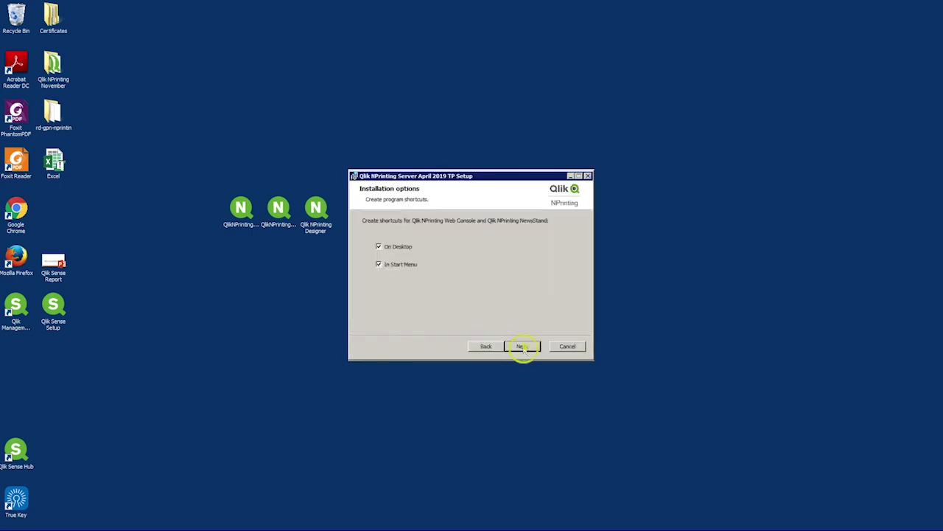
click(523, 347)
text(RD-GPN-NP17\NPadmin)
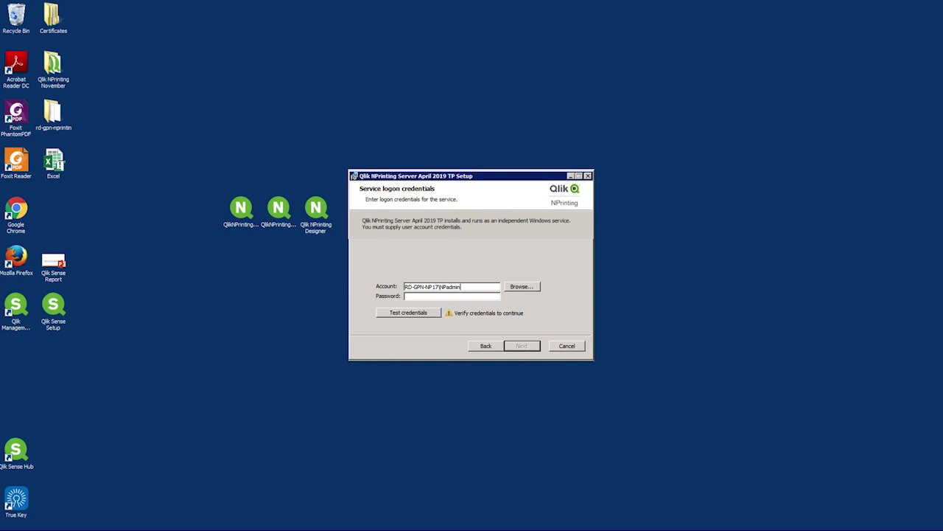
text(****)
click(431, 315)
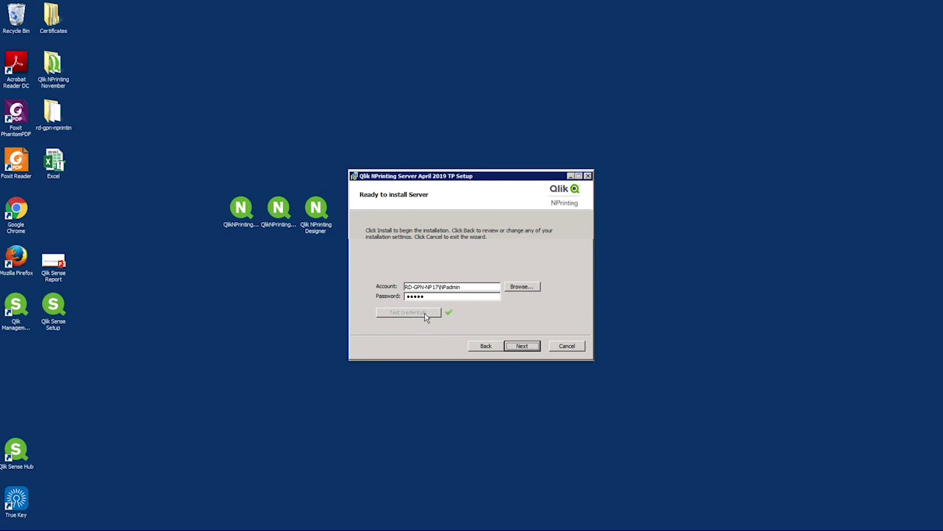
Install Qlik NPrinting Server April 2019 TP with these settings and close the completed setup
click(522, 344)
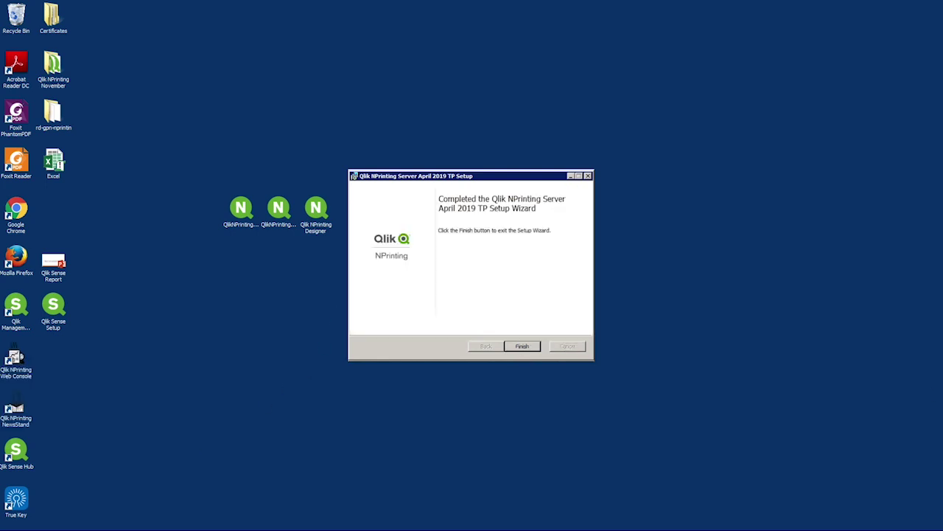
click(522, 346)
click(573, 351)
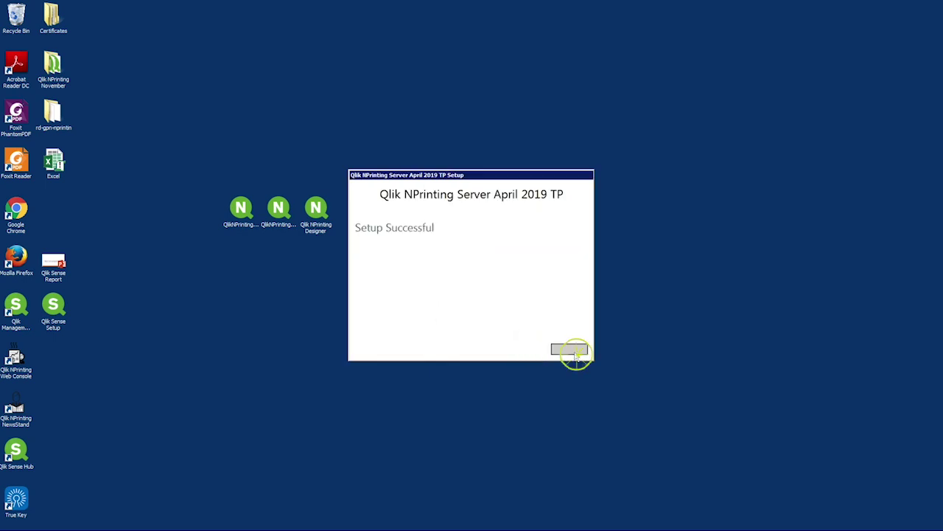
Launch the NPrinting web console, proceed past the localhost certificate warning, and sign in with the account password
double_click(16, 372)
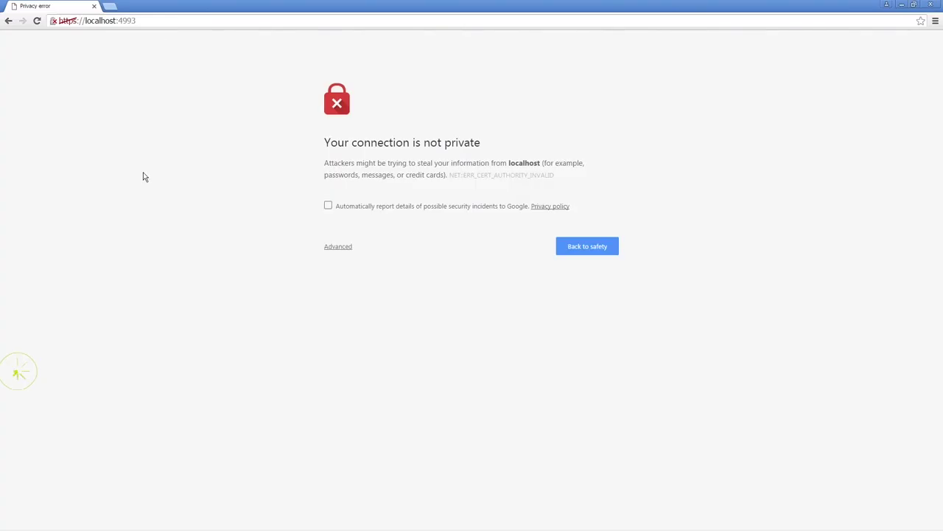
click(336, 247)
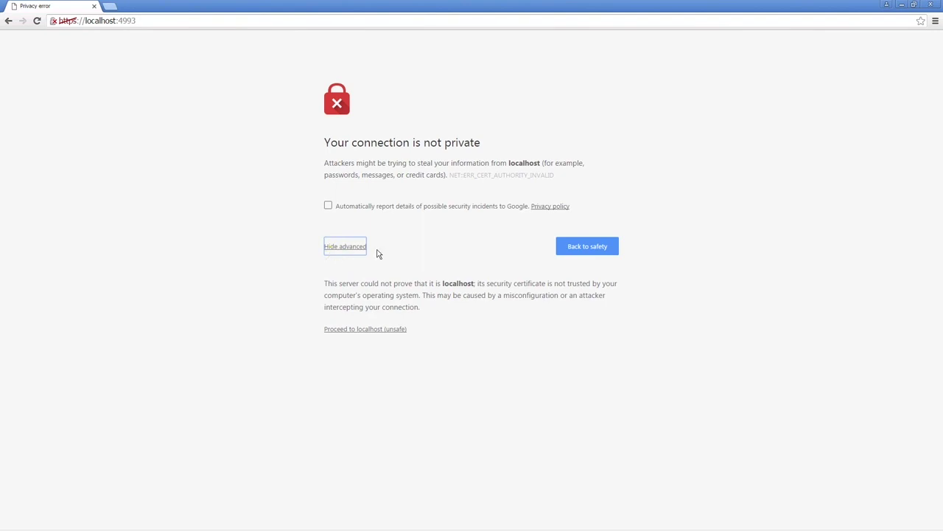
click(377, 330)
click(372, 169)
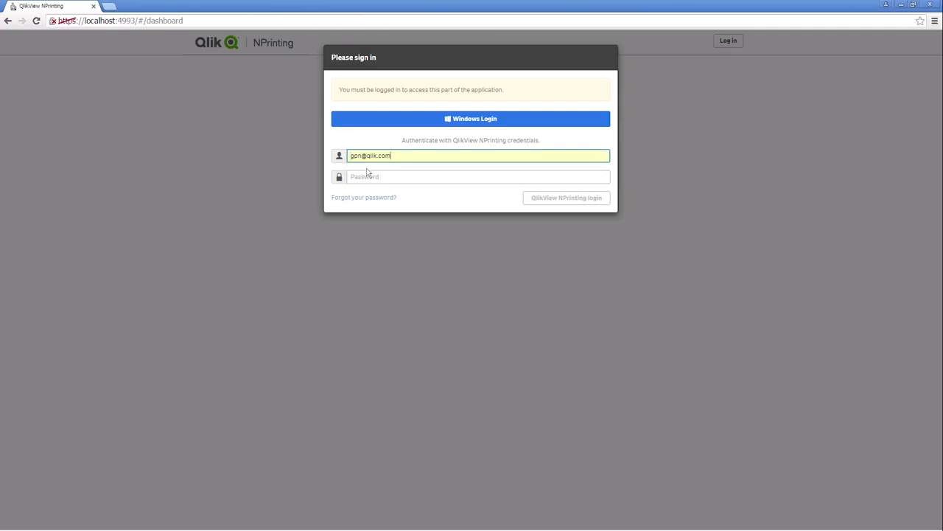
click(359, 177)
text(123)
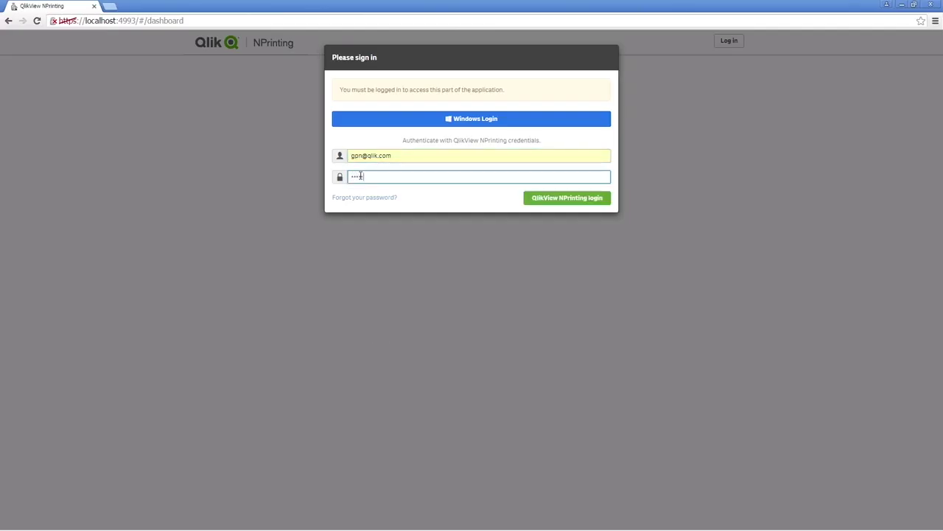
click(535, 198)
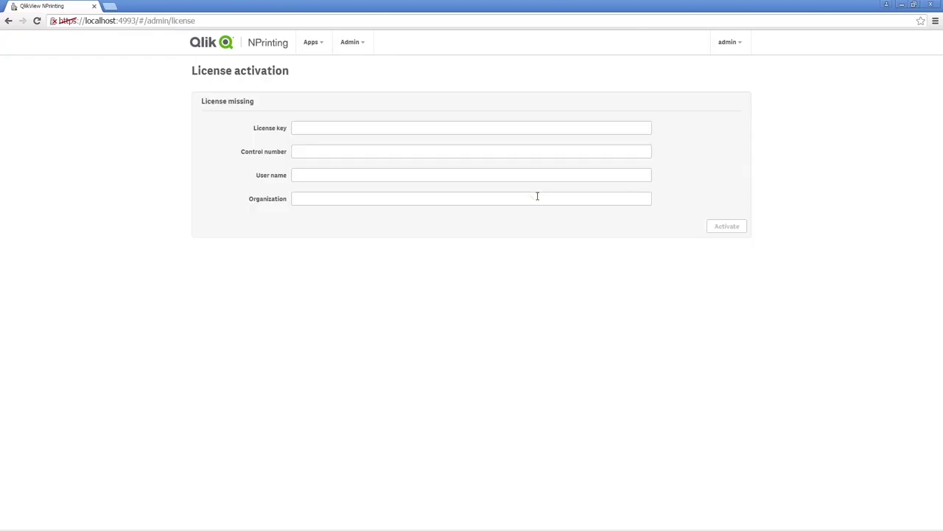
Enter the licence key, control number, user name and organization 'Qlik', then activate the licence
click(319, 127)
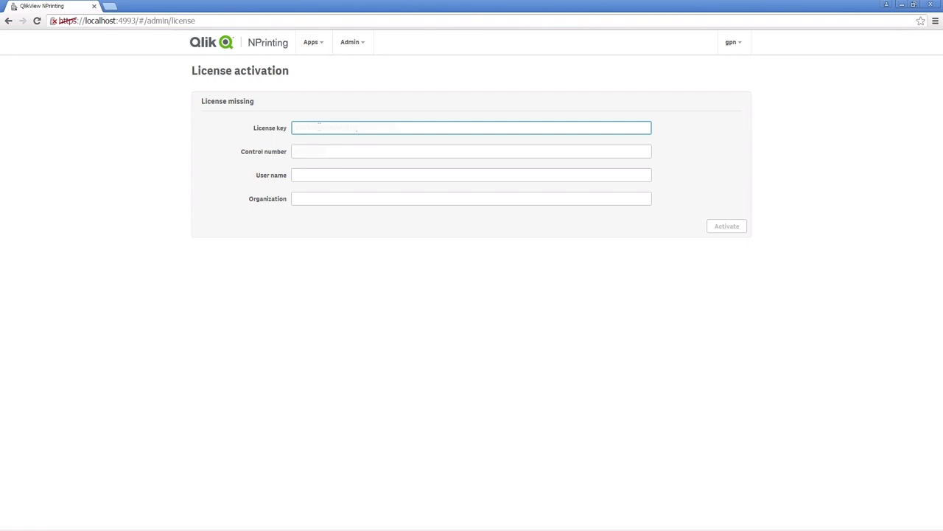
key(Tab)
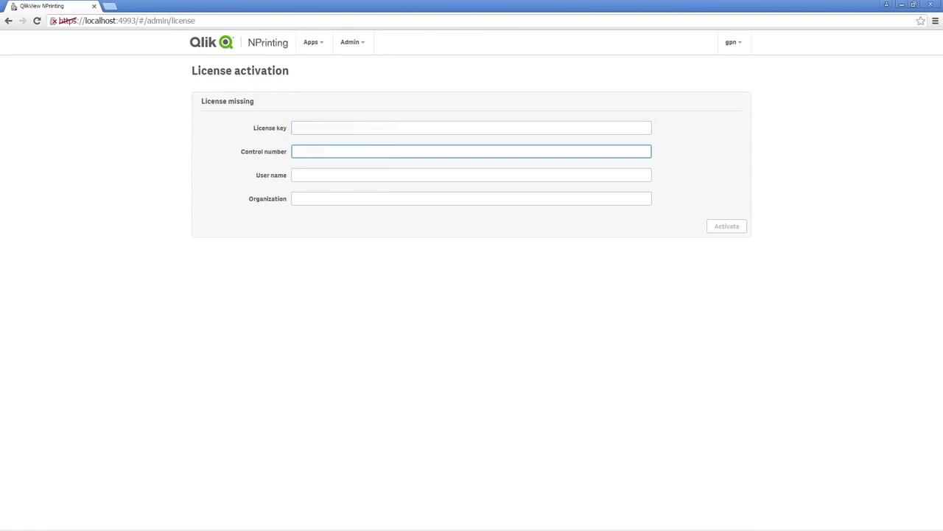
click(335, 175)
text(Gpn)
key(Tab)
text(Qlik)
key(Tab)
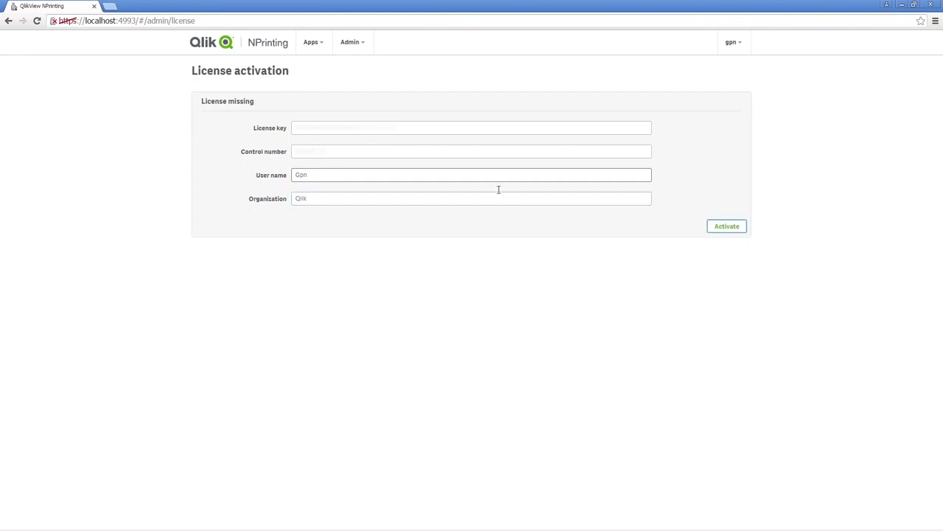
click(728, 226)
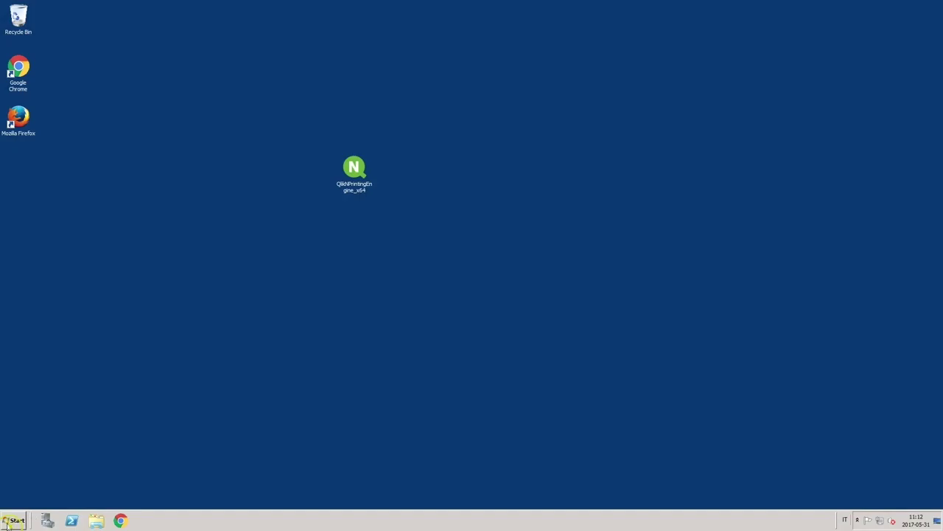
Find Windows Firewall with Advanced Security via the Start search and maximize it
click(15, 520)
text(fire)
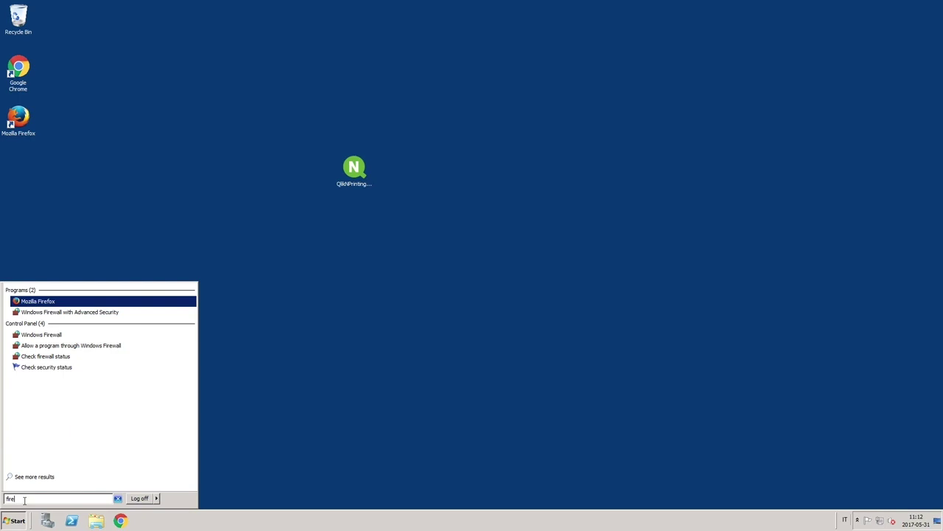
click(55, 313)
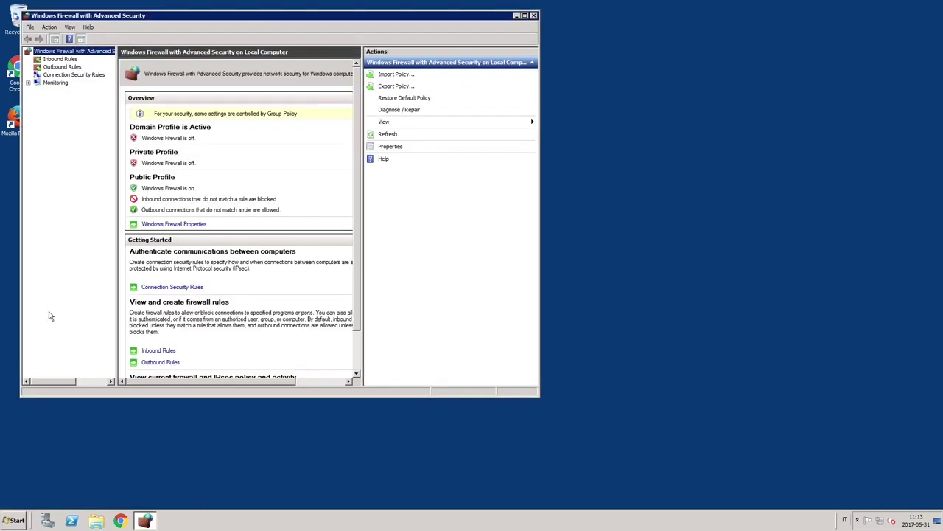
click(524, 15)
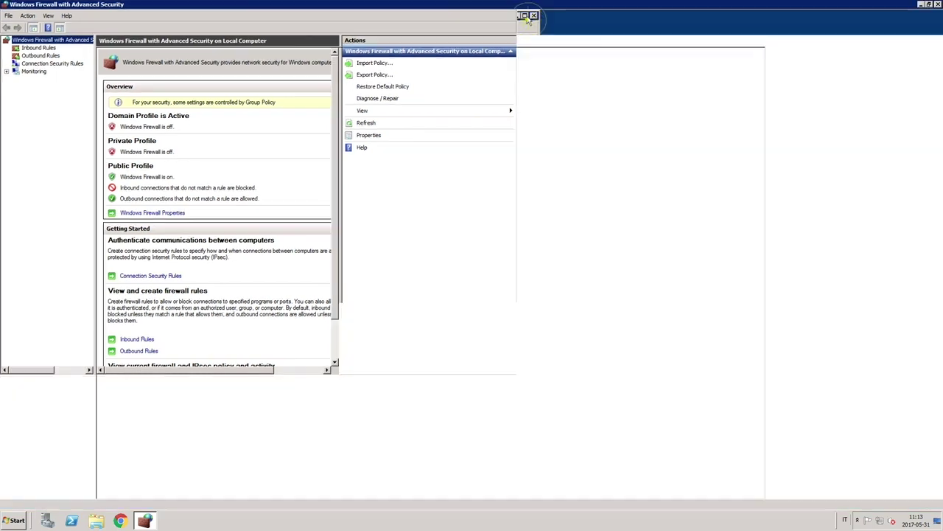
Create an inbound port rule 'Inbound ports for Qlik NPrinting' allowing TCP 80, 443, 4993–4996 on all profiles
click(35, 50)
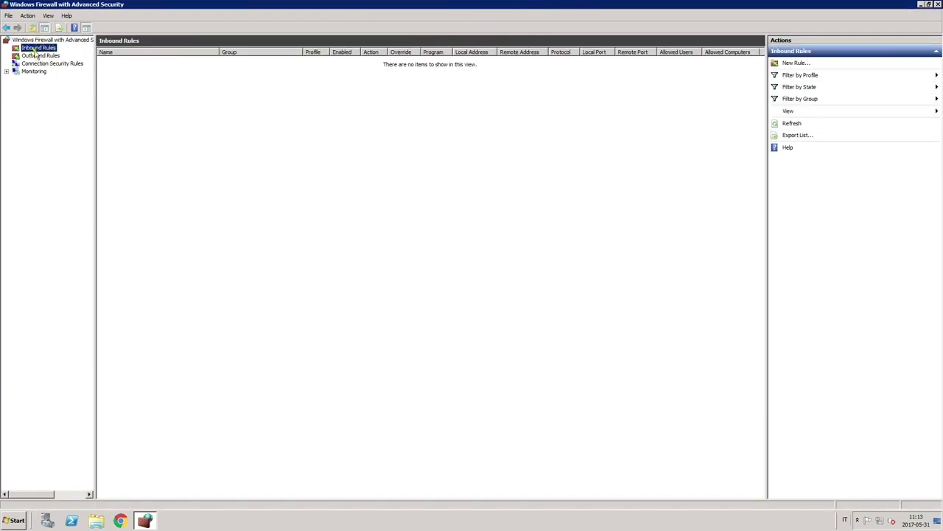
right_click(33, 52)
click(53, 57)
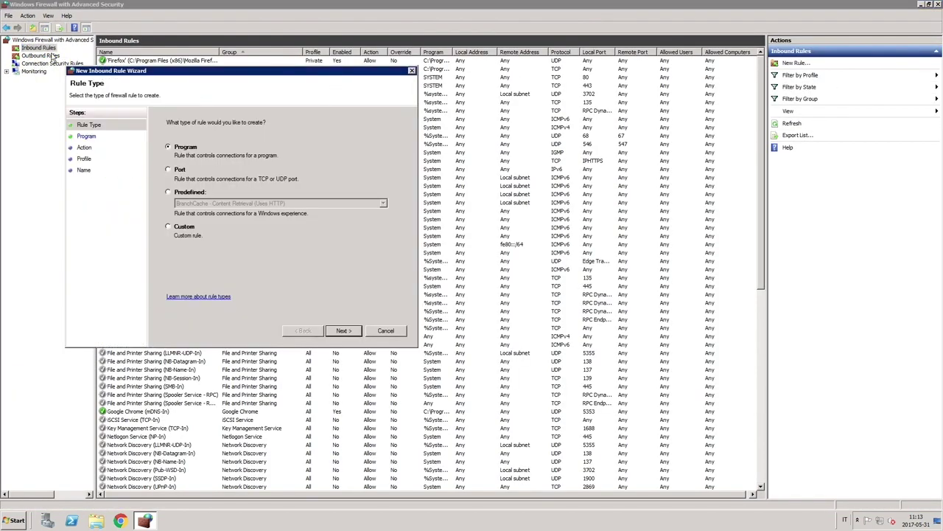
click(168, 170)
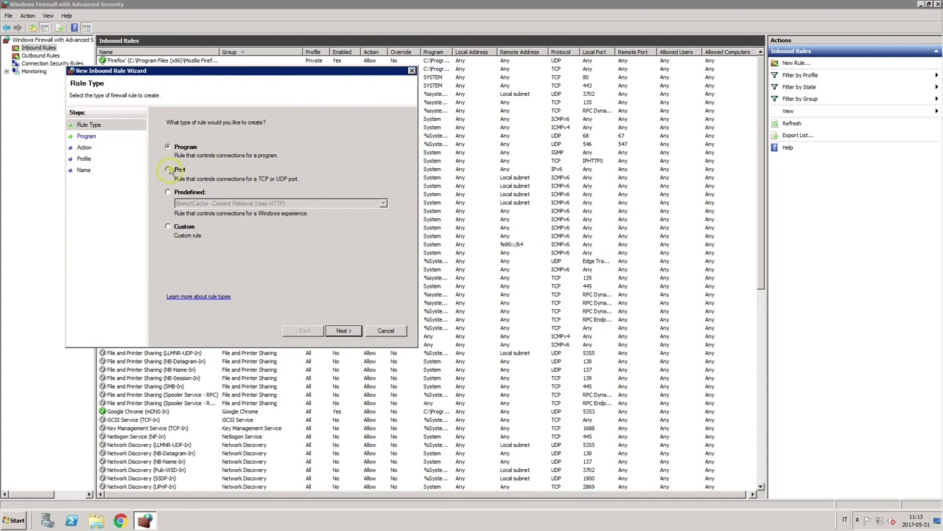
click(358, 331)
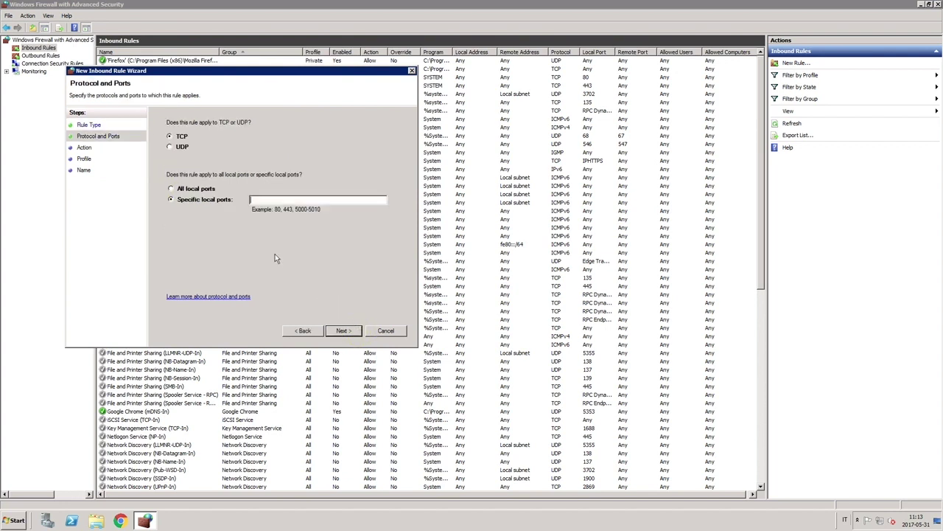
text(80, 443, 4993, 4994, 4995, 4996)
click(342, 332)
click(343, 332)
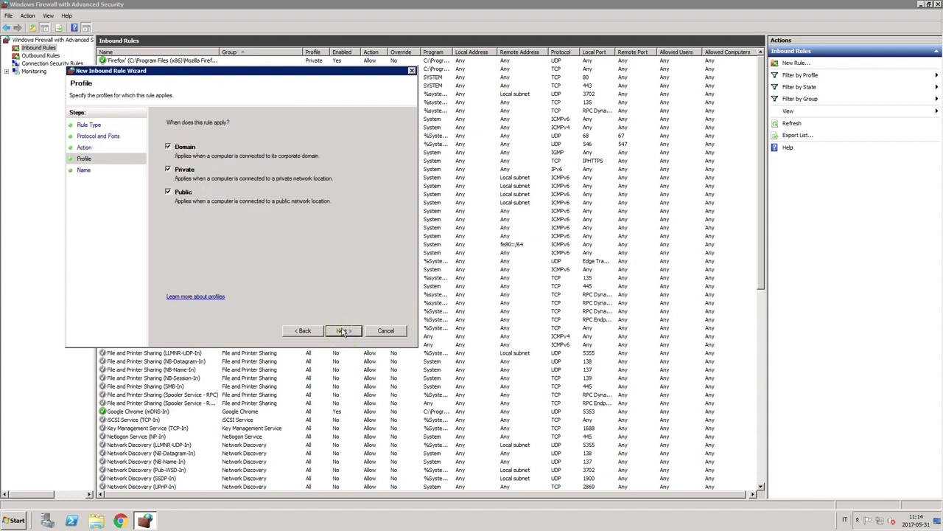
click(344, 332)
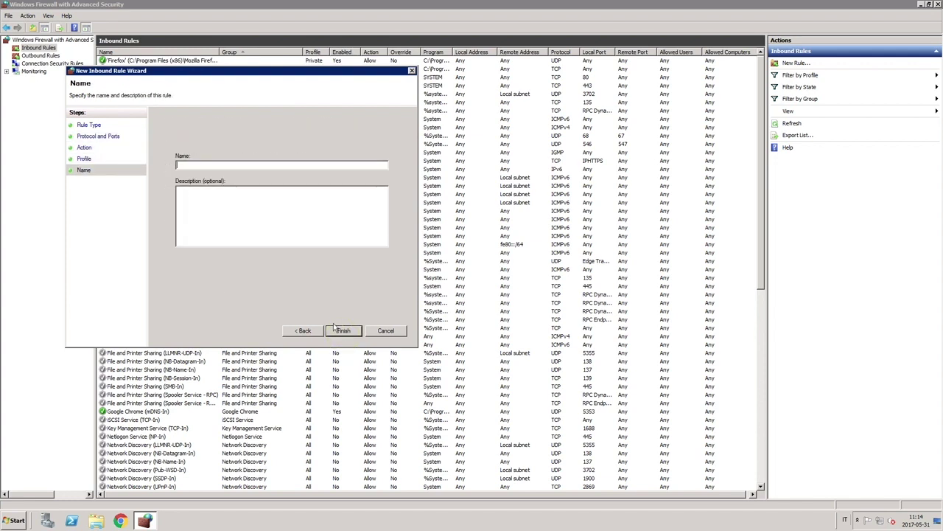
text(Inbound ports for Qlik NPrinting)
click(344, 330)
Add an inbound port rule allowing TCP 5672, 4993 and 4994, named 'Inbound ports for Qlik NPrinting multi-engine ceployment'
right_click(33, 47)
click(55, 55)
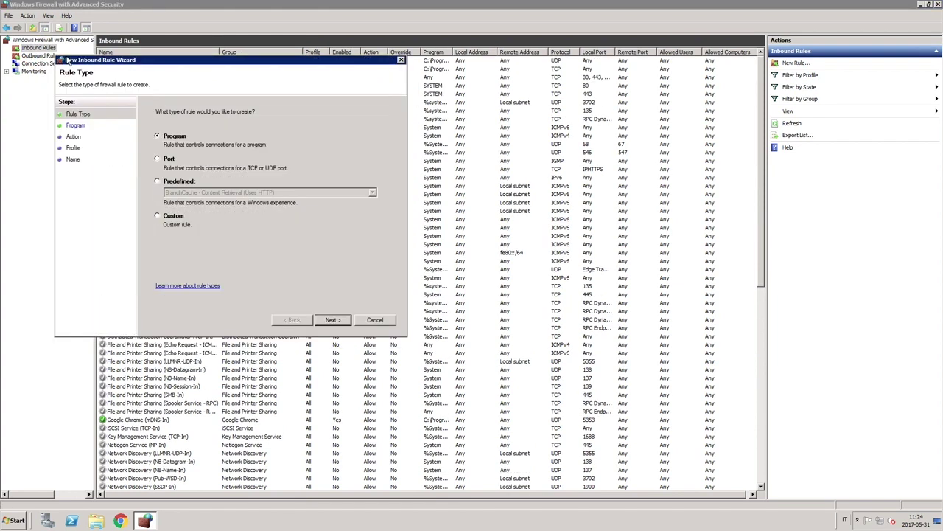
click(156, 160)
click(346, 319)
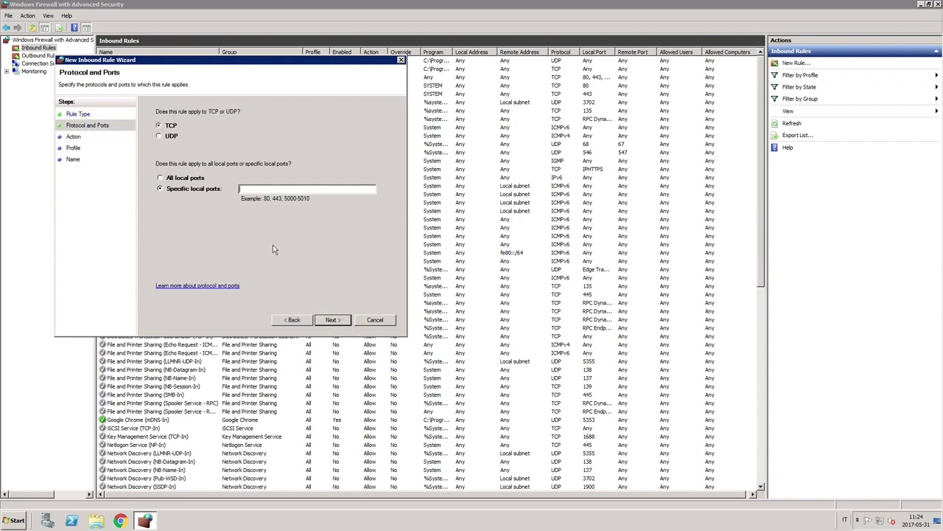
text(5672, 4993, 4994)
click(332, 319)
click(333, 319)
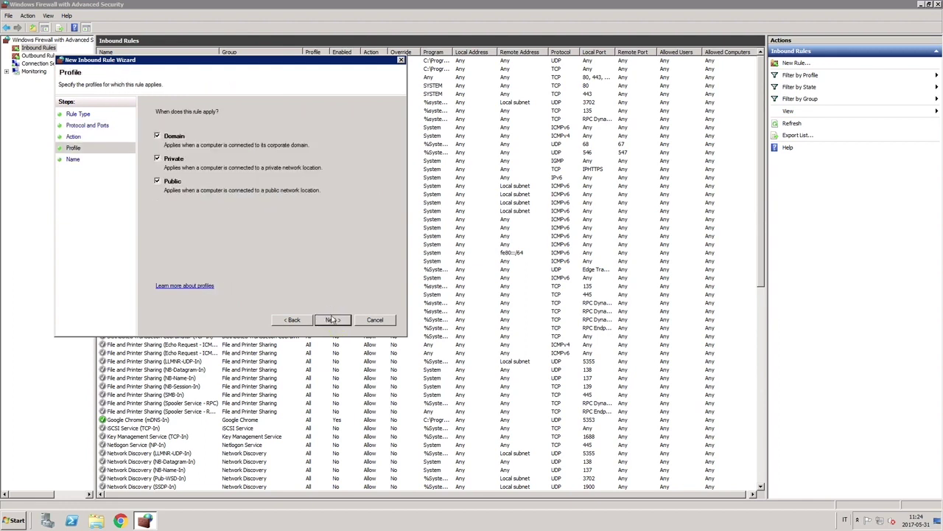
click(333, 319)
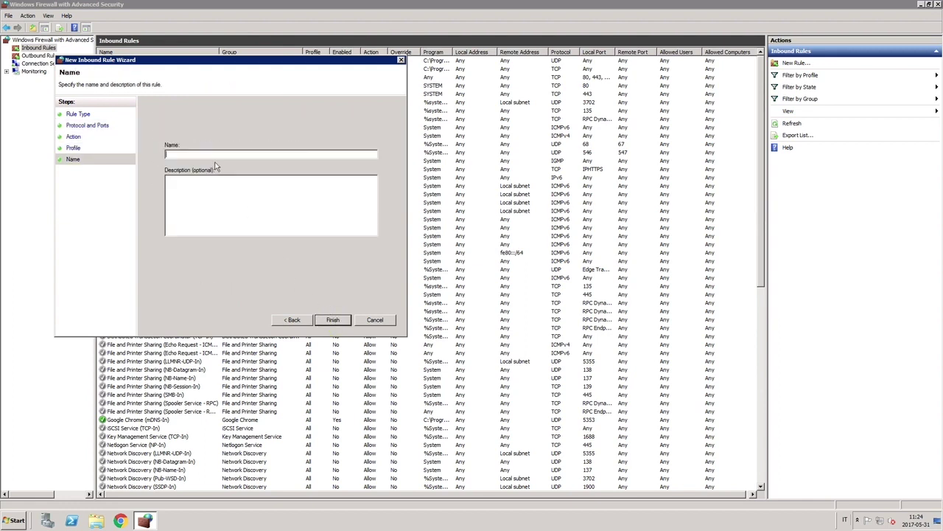
text(Inbound ports for Qlik NPrinting multi-engine c)
text(eployment)
click(332, 319)
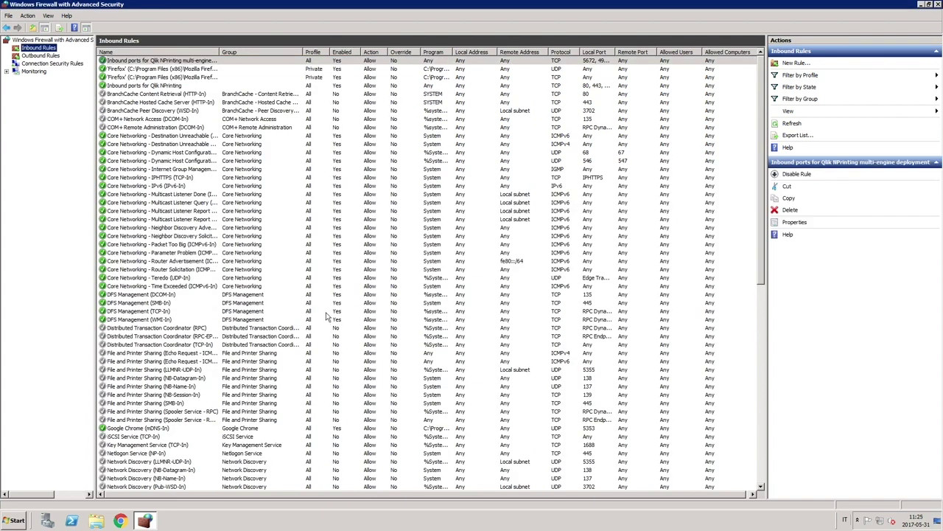
click(33, 55)
right_click(31, 56)
Create an outbound port rule 'Outbound ports for Qlik NPrinting' allowing remote TCP ports 4242 and 4243
click(47, 59)
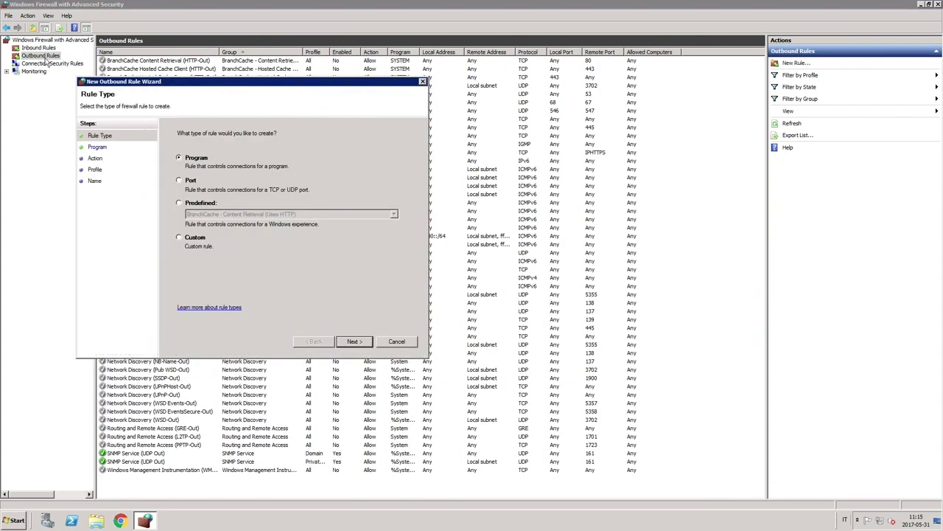
click(180, 181)
click(353, 341)
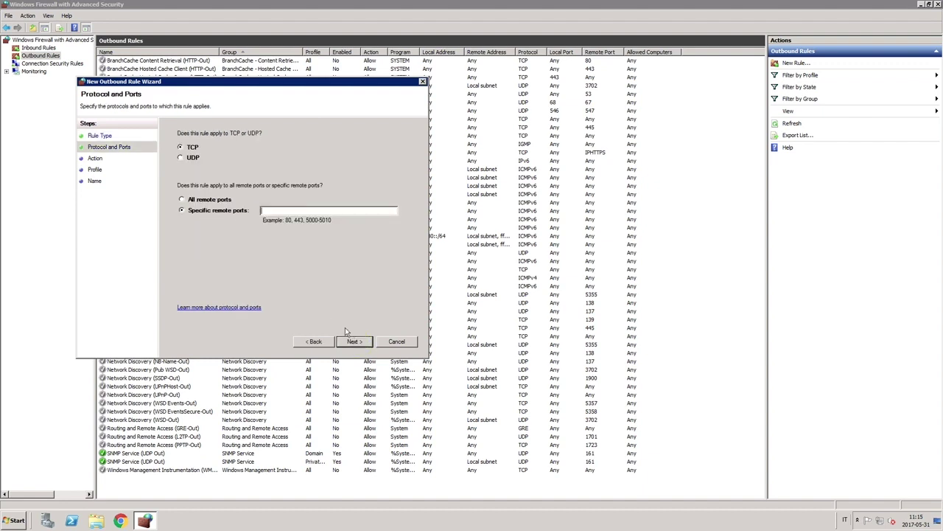
click(284, 211)
text(4242, 4243)
click(353, 341)
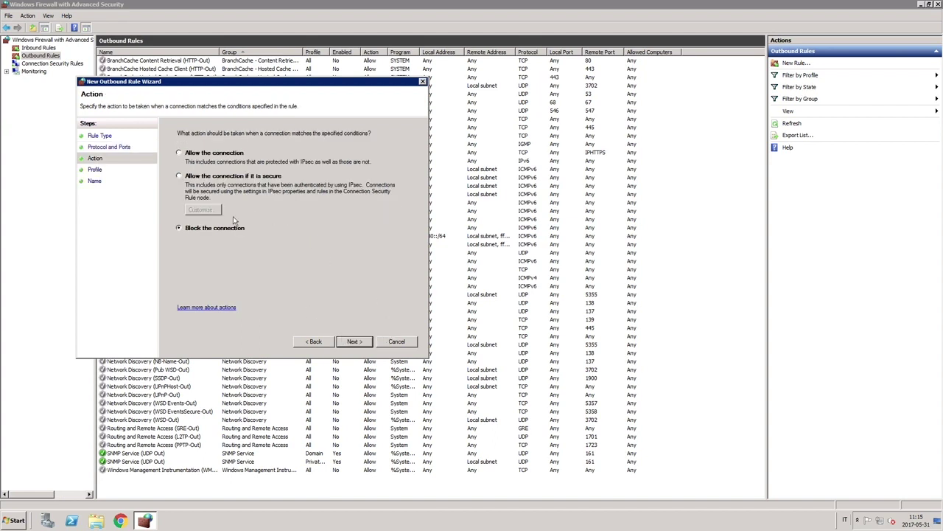
click(353, 341)
click(354, 342)
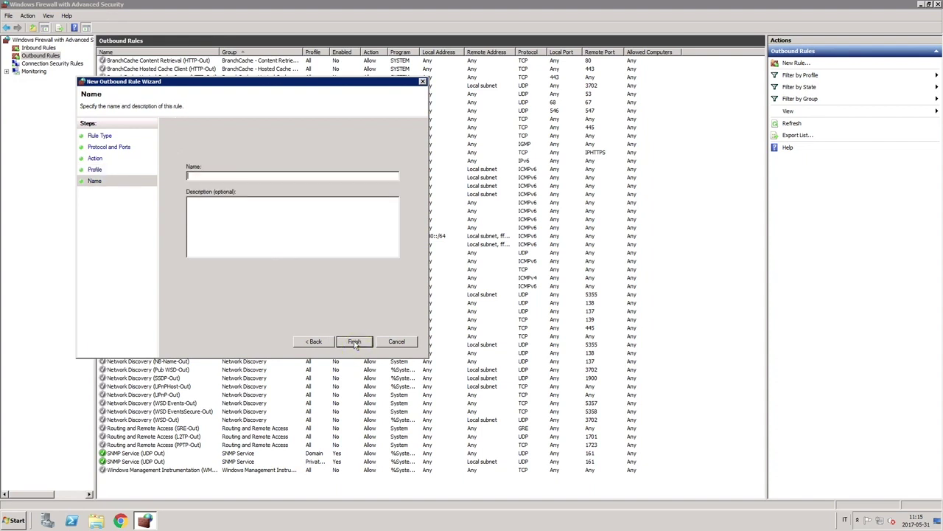
text(Outbound ports for Qlik NPrinting)
click(348, 341)
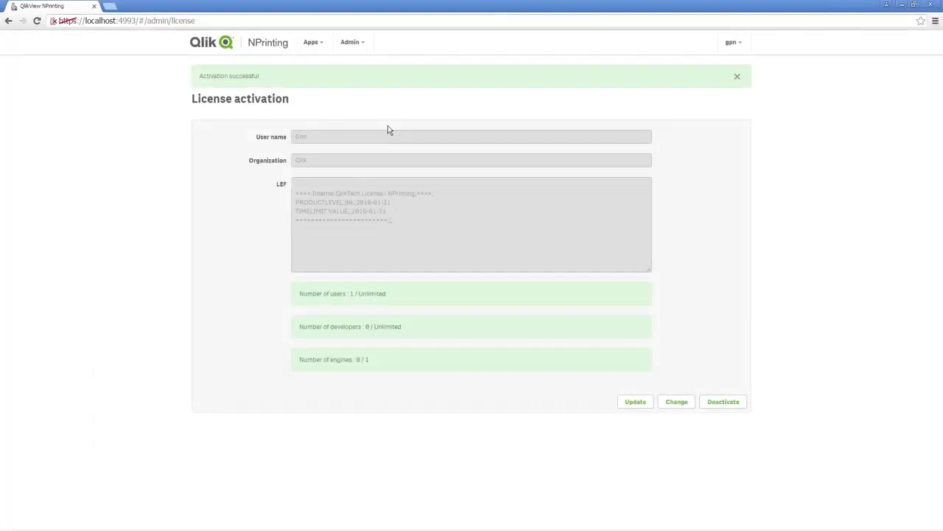
click(360, 42)
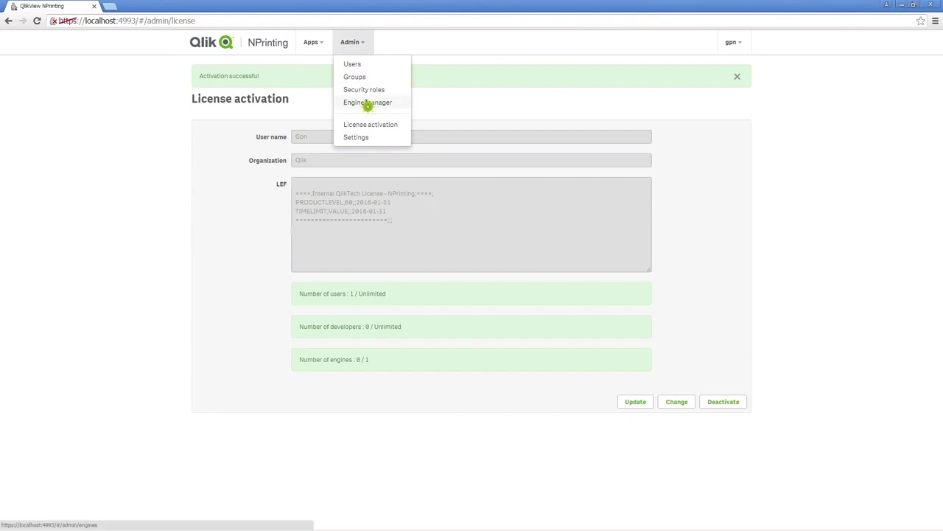
From the Admin menu go to Engine manager and choose Add engine
click(365, 102)
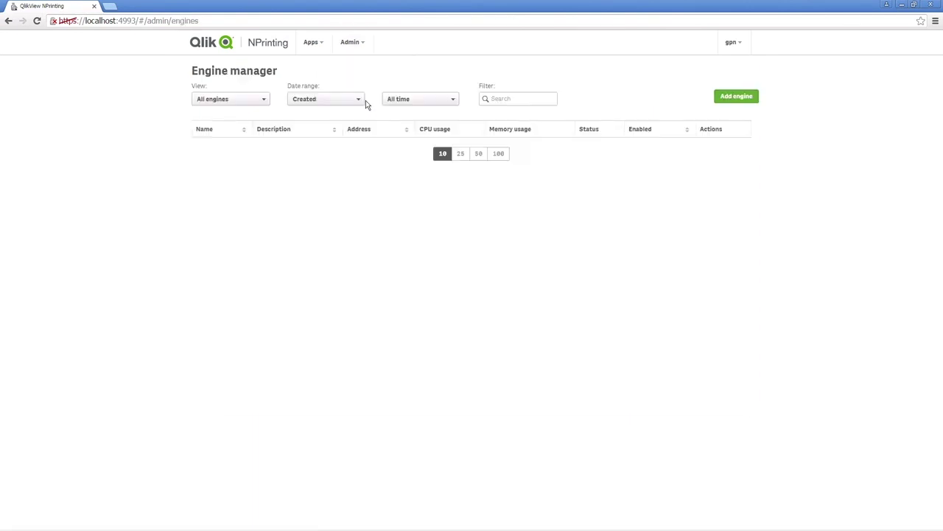
click(730, 106)
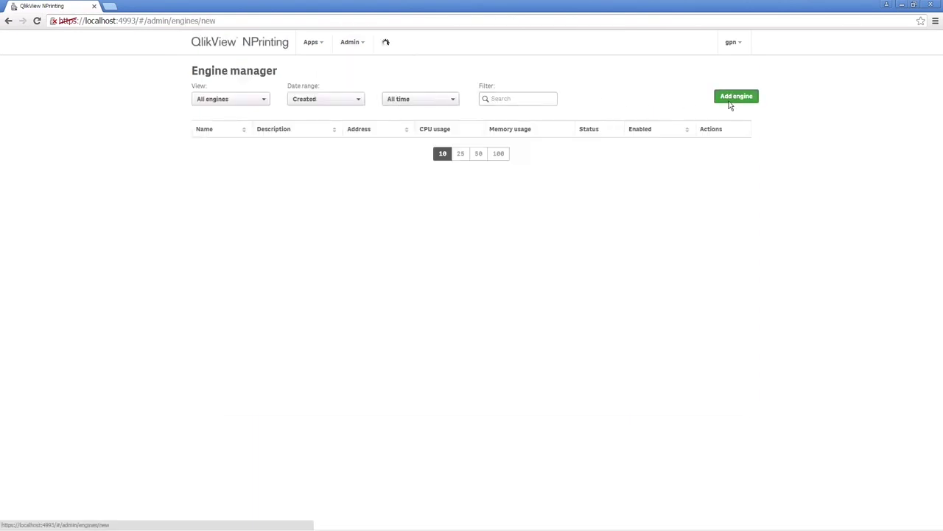